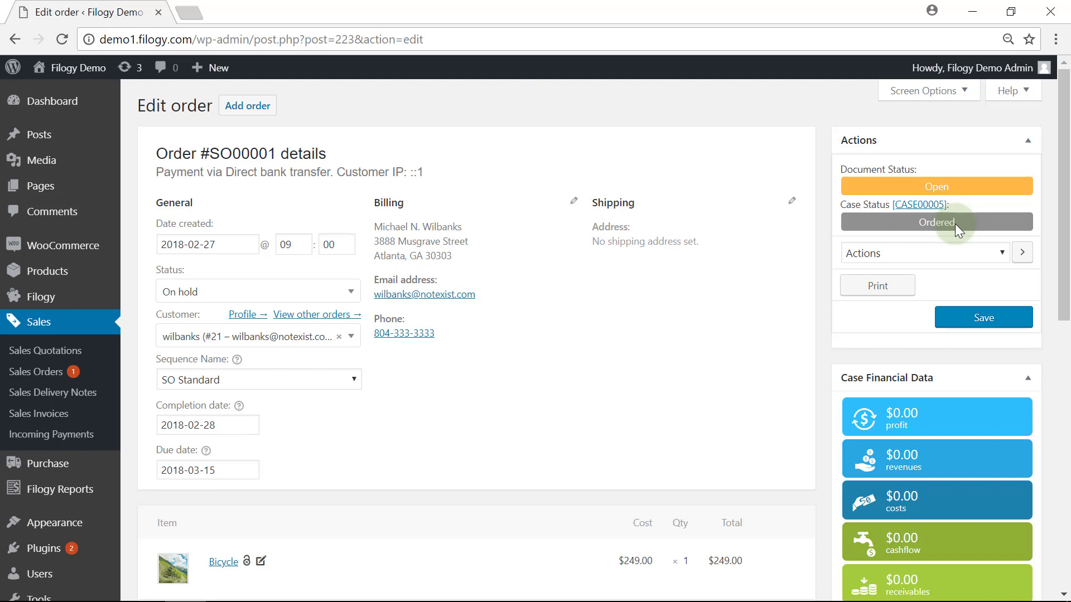
- Scroll down order SO00001 to see its Bicycle line and Case Financial Data
scroll(926, 357, "down", 1)
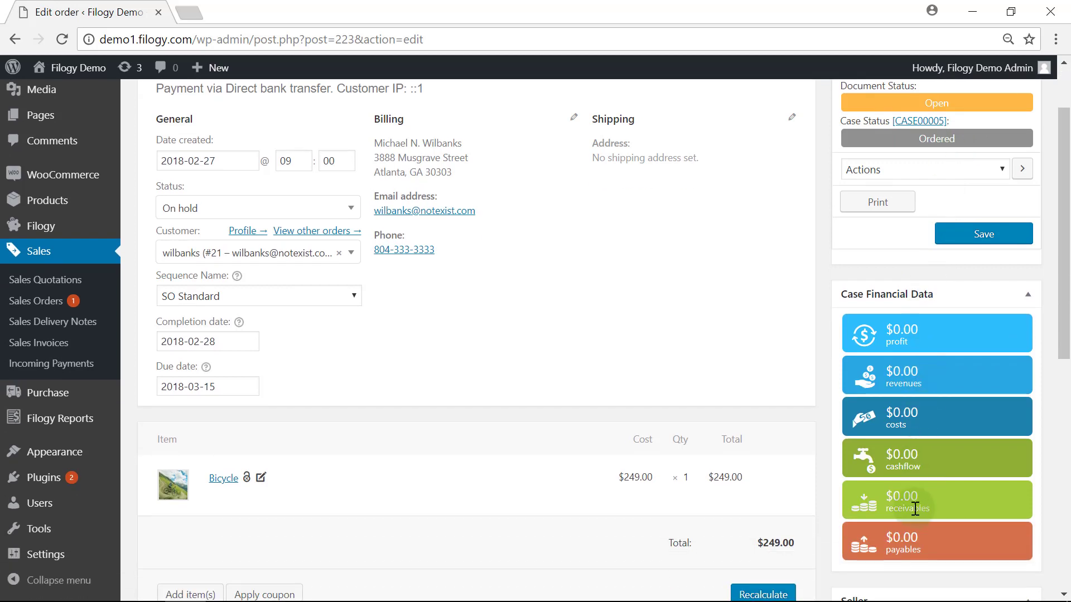
left_click(220, 484)
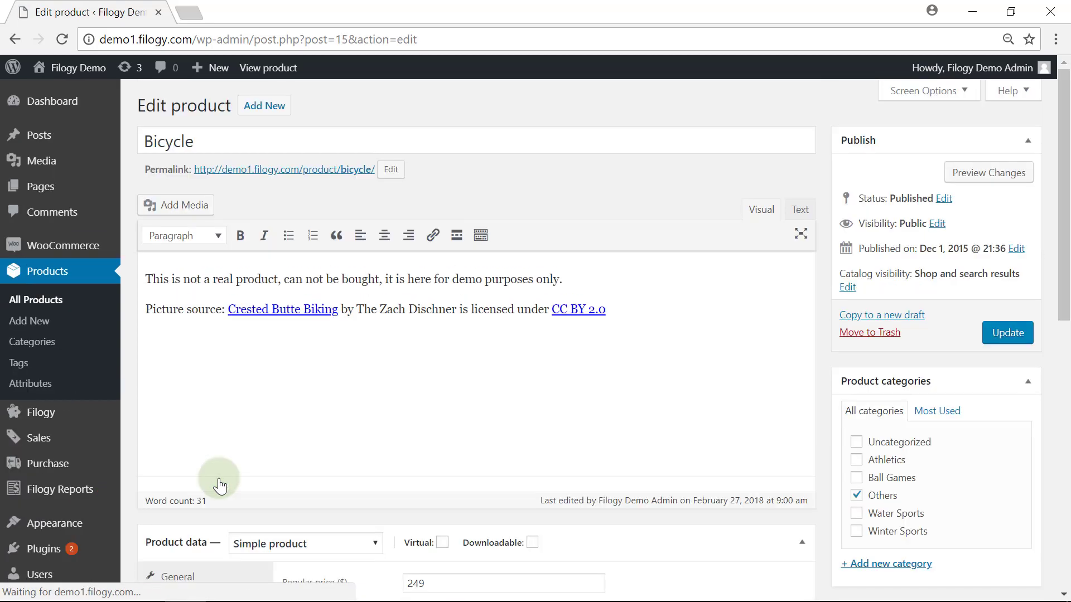
scroll(223, 484, "down", 5)
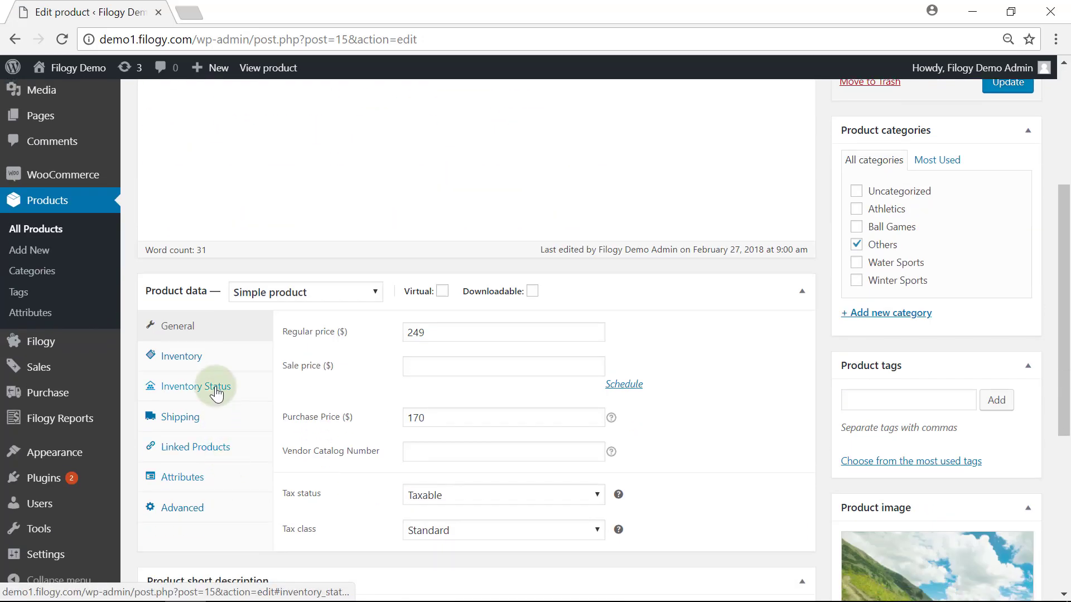
left_click(216, 388)
mouse_move(590, 384)
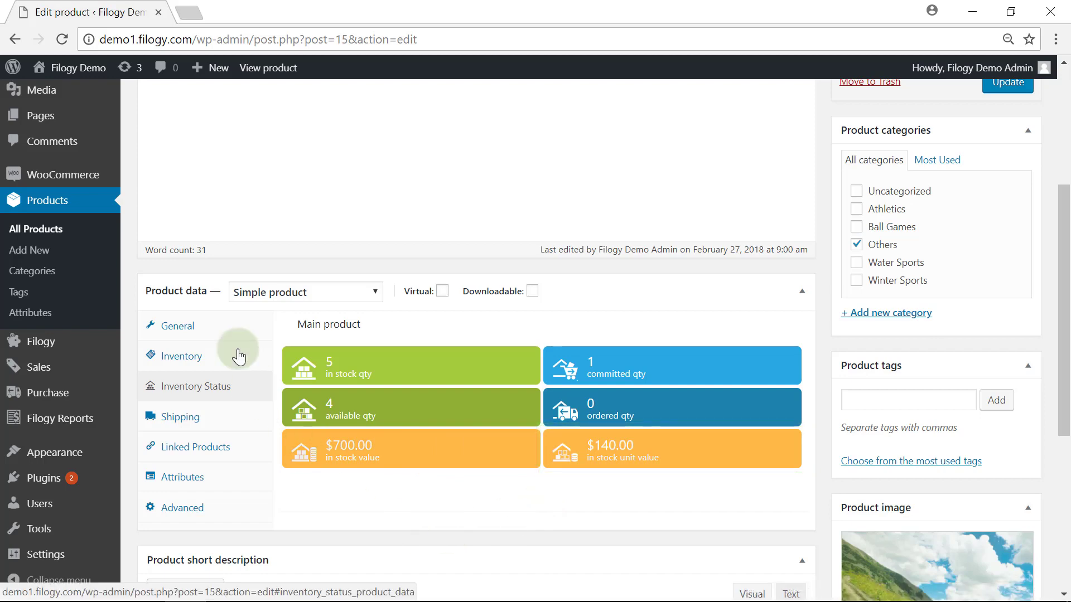
left_click(14, 40)
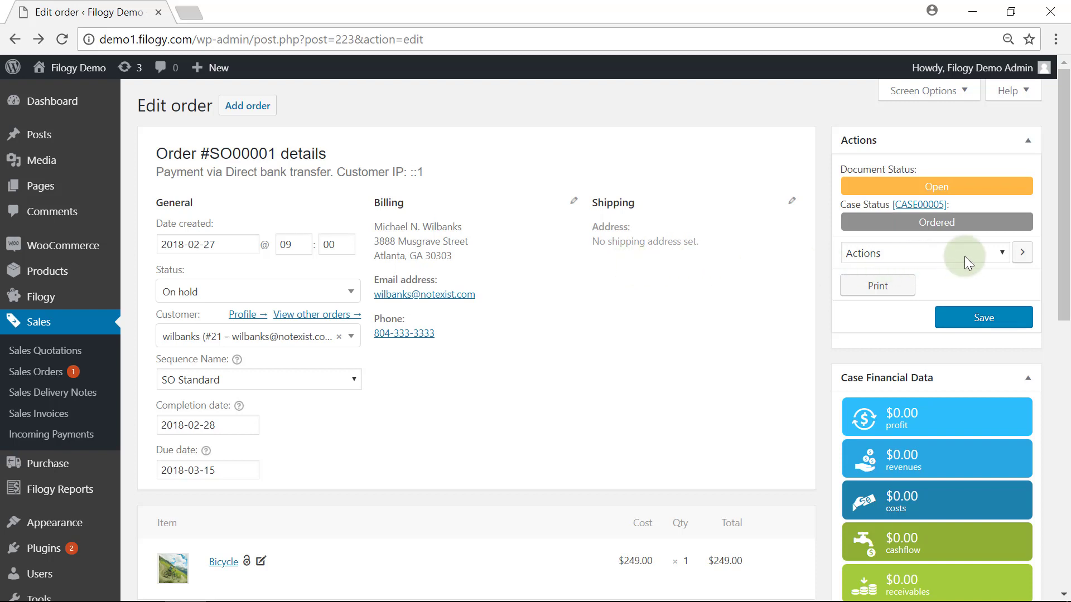
- Generate a draft Invoice (before delivery) from order SO00001 using the Actions dropdown
left_click(1002, 254)
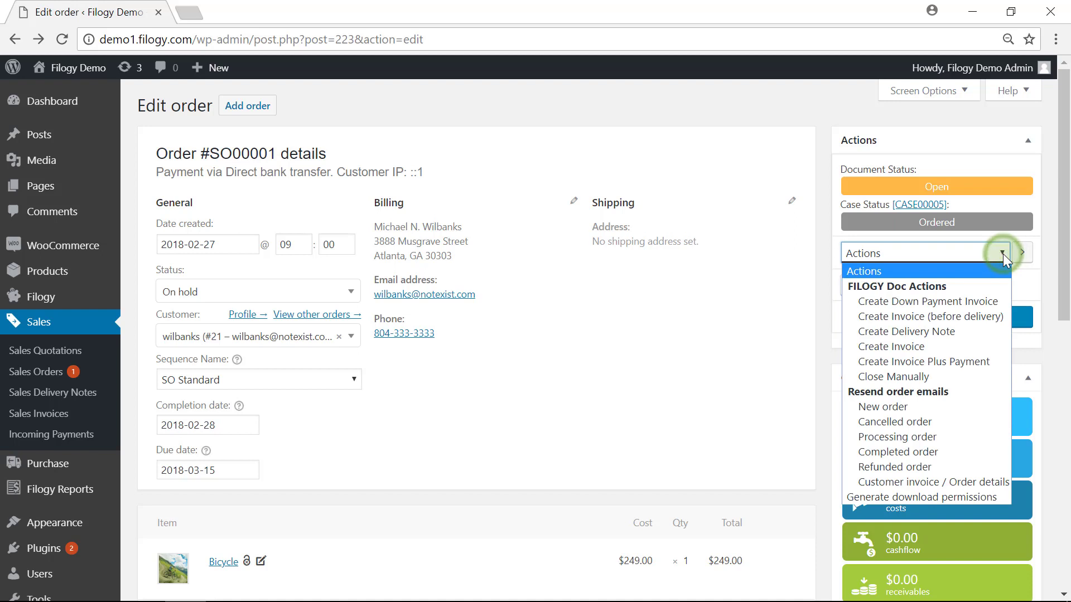
left_click(964, 317)
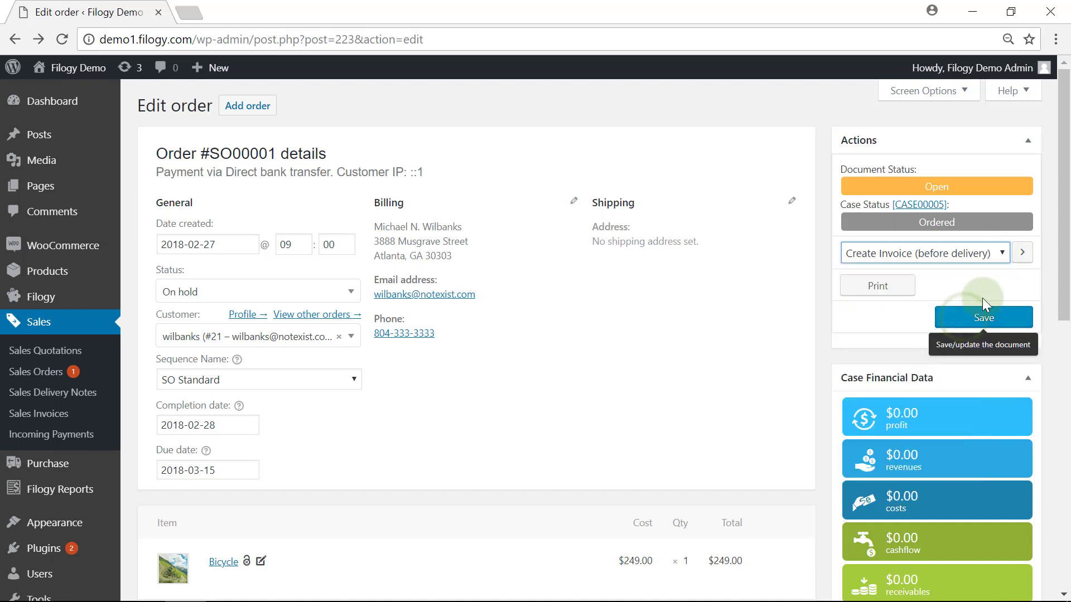
left_click(1022, 254)
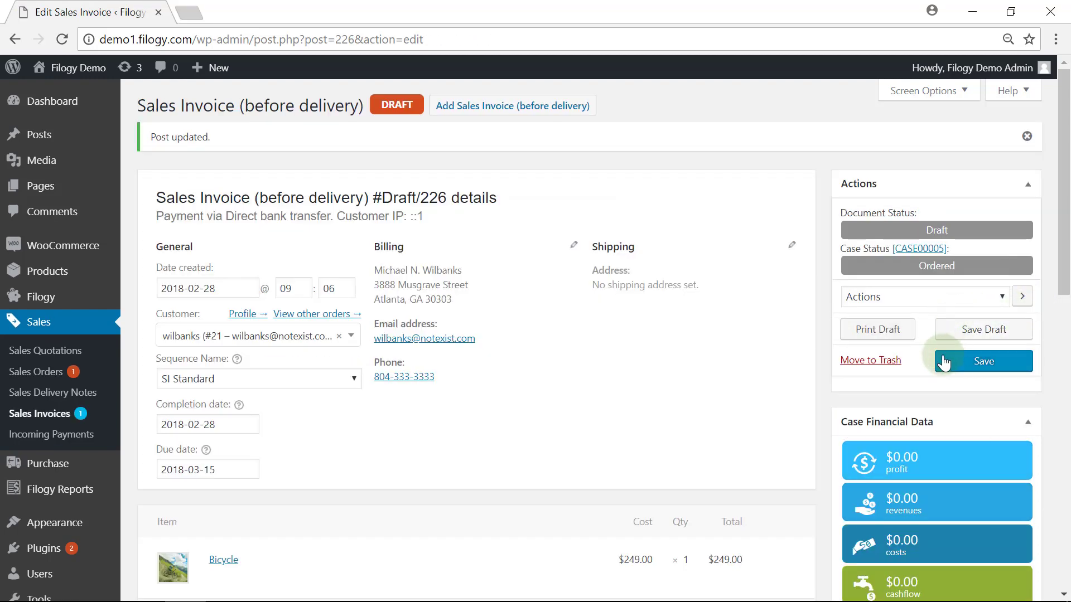
- Validate the draft invoice as SI00001 and view its printed PDF
left_click(969, 372)
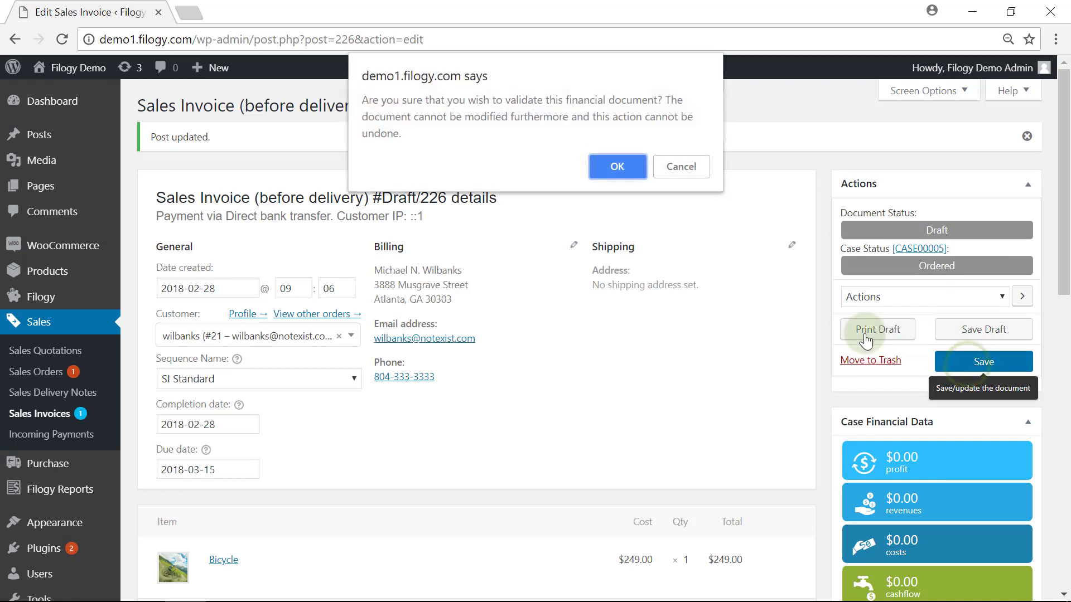
left_click(623, 174)
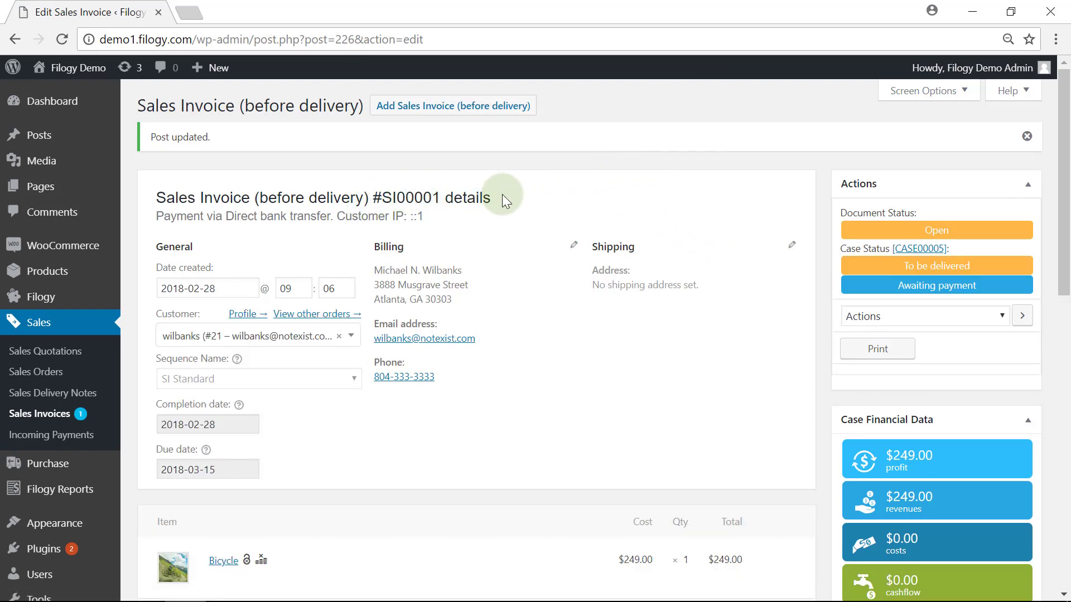
scroll(774, 289, "down", 1)
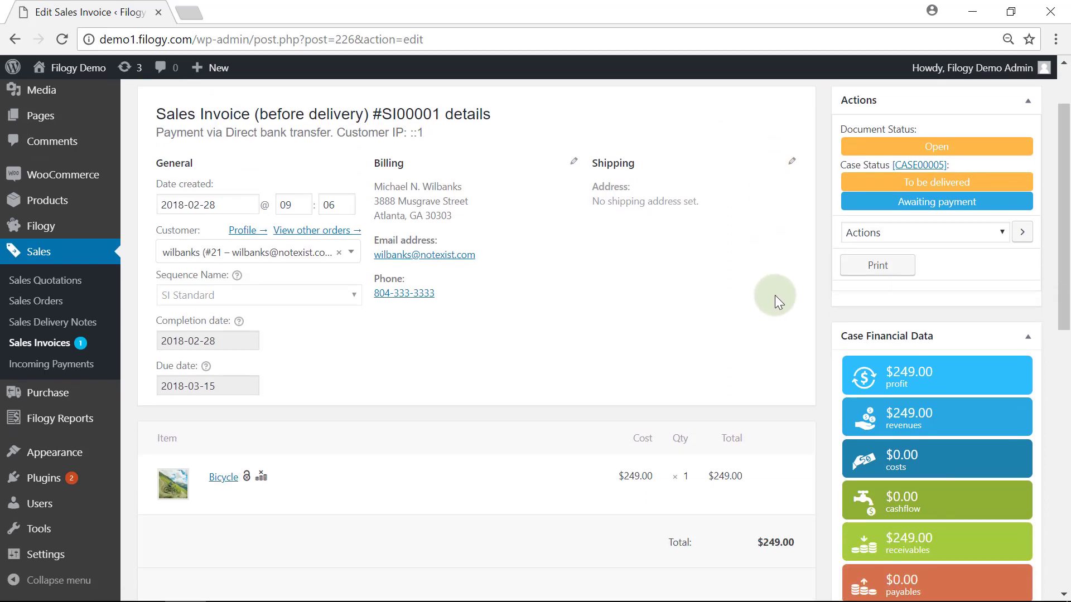
left_click(853, 274)
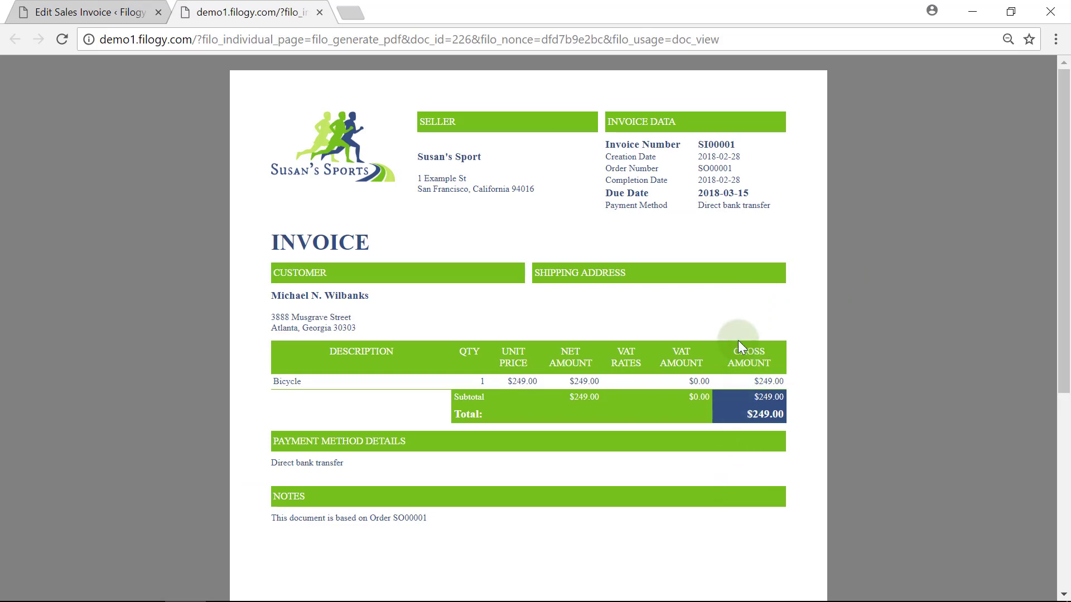
left_click(319, 13)
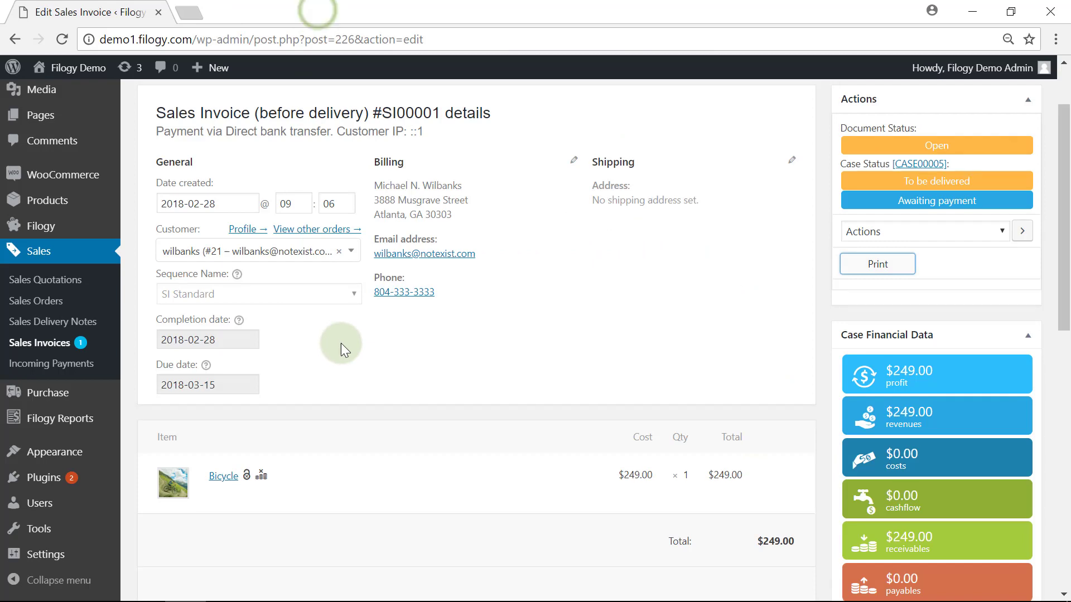
- Scroll through invoice SI00001's journal entries (1210 receivable, 4110 revenues) and case data
scroll(342, 346, "down", 4)
scroll(343, 354, "down", 5)
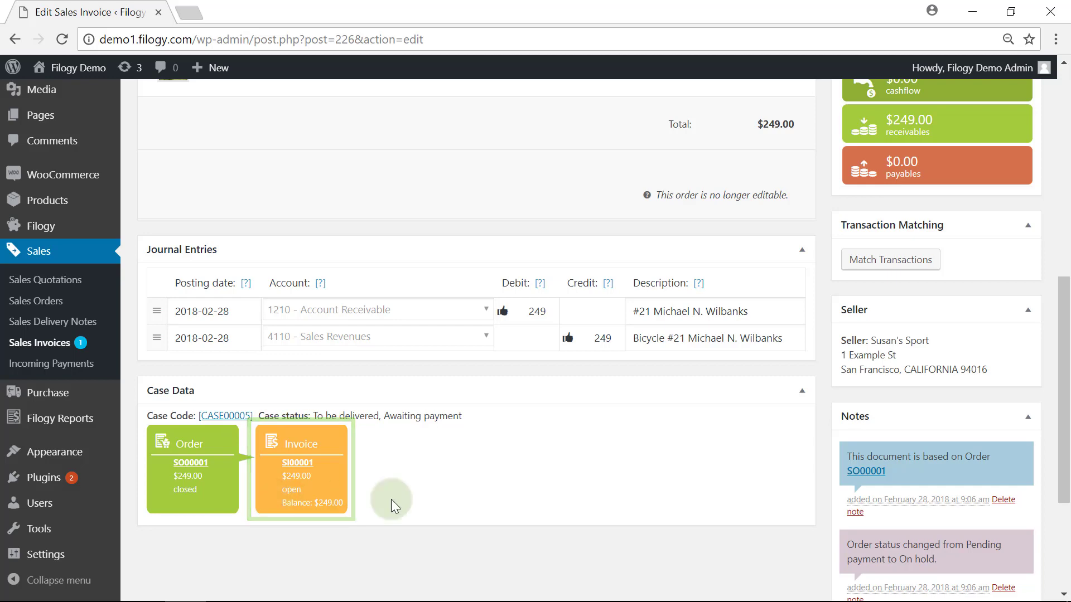
scroll(726, 473, "up", 3)
scroll(791, 444, "up", 5)
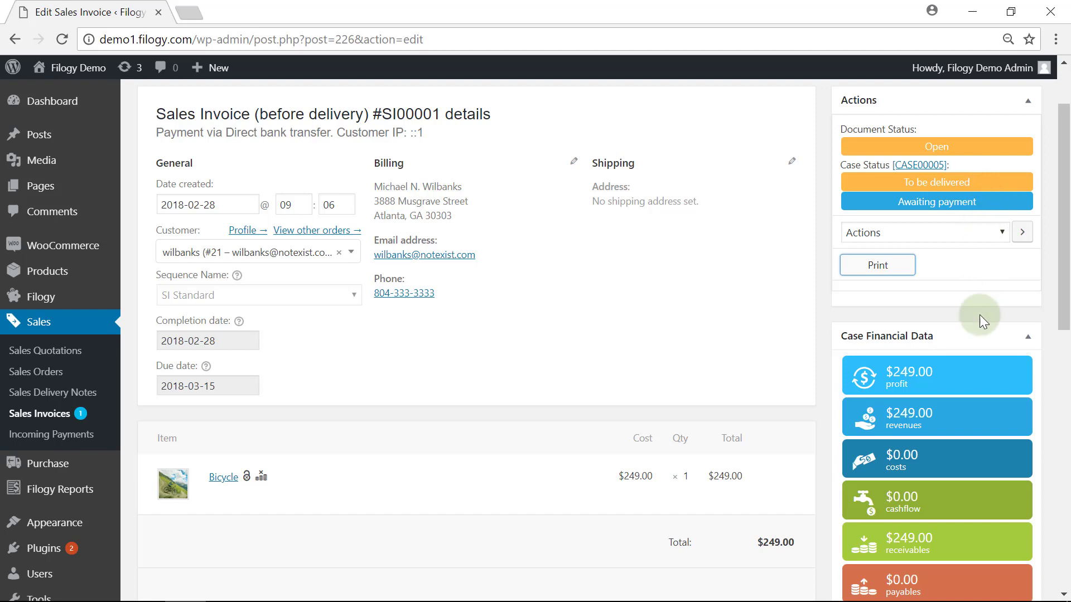
scroll(960, 296, "down", 2)
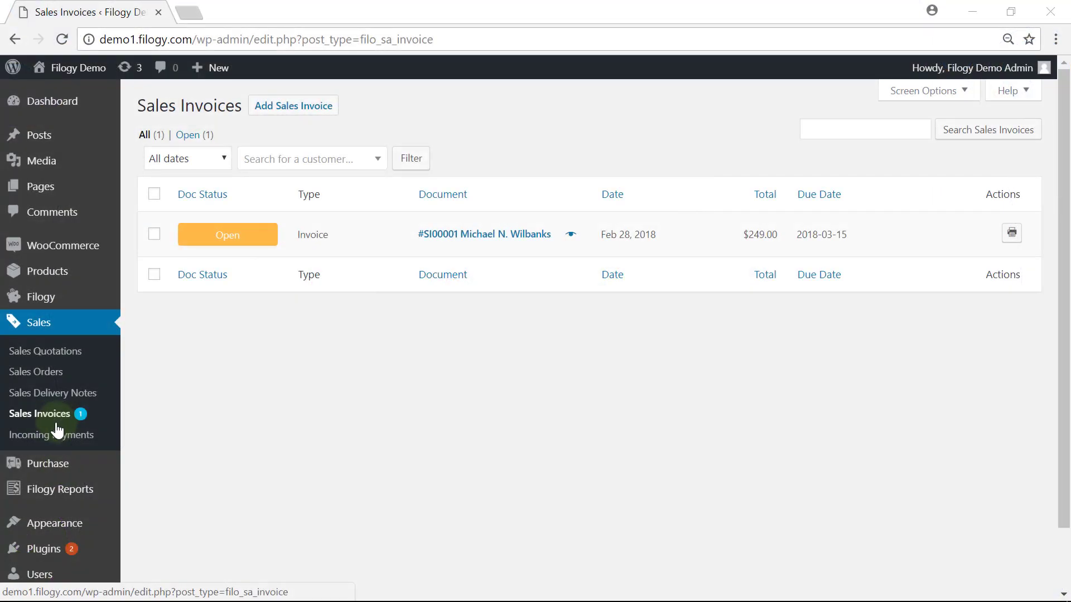
- Open invoice SI00001 and generate a draft $249.00 incoming payment from its Actions dropdown
left_click(443, 233)
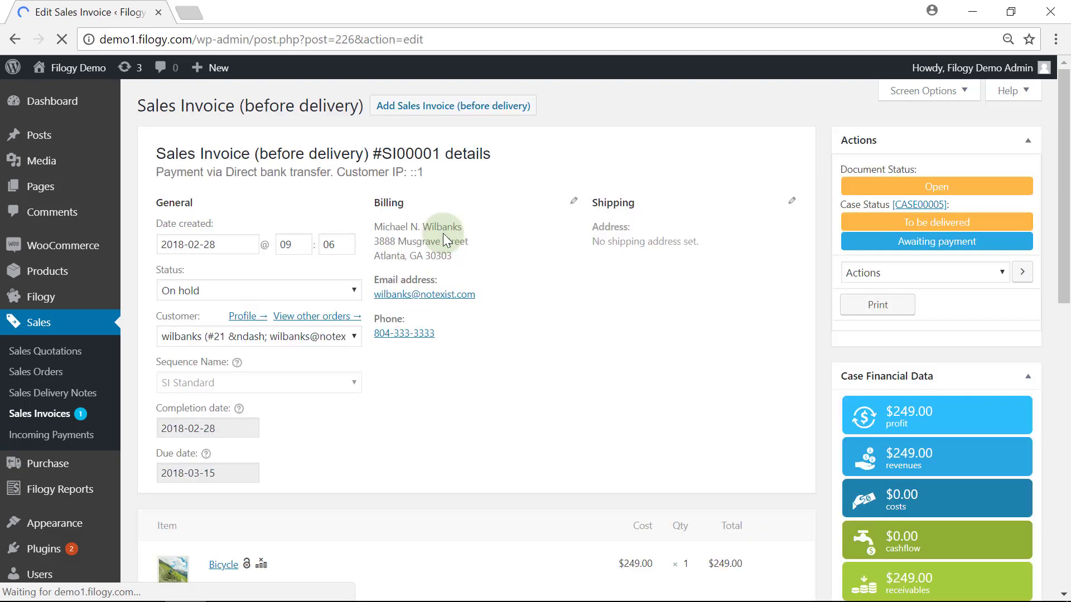
scroll(527, 236, "down", 3)
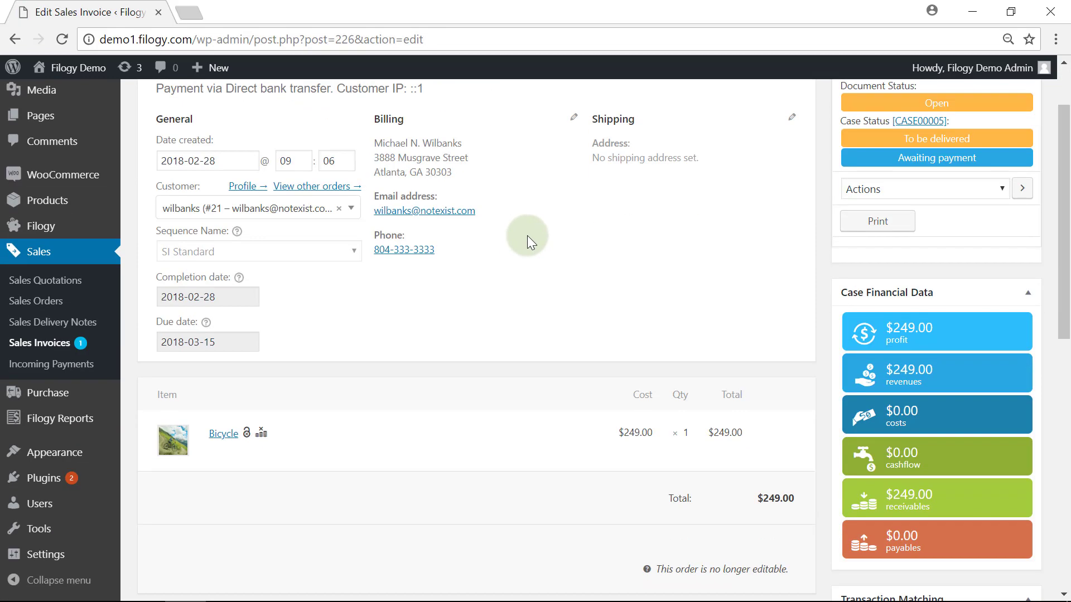
scroll(781, 364, "up", 3)
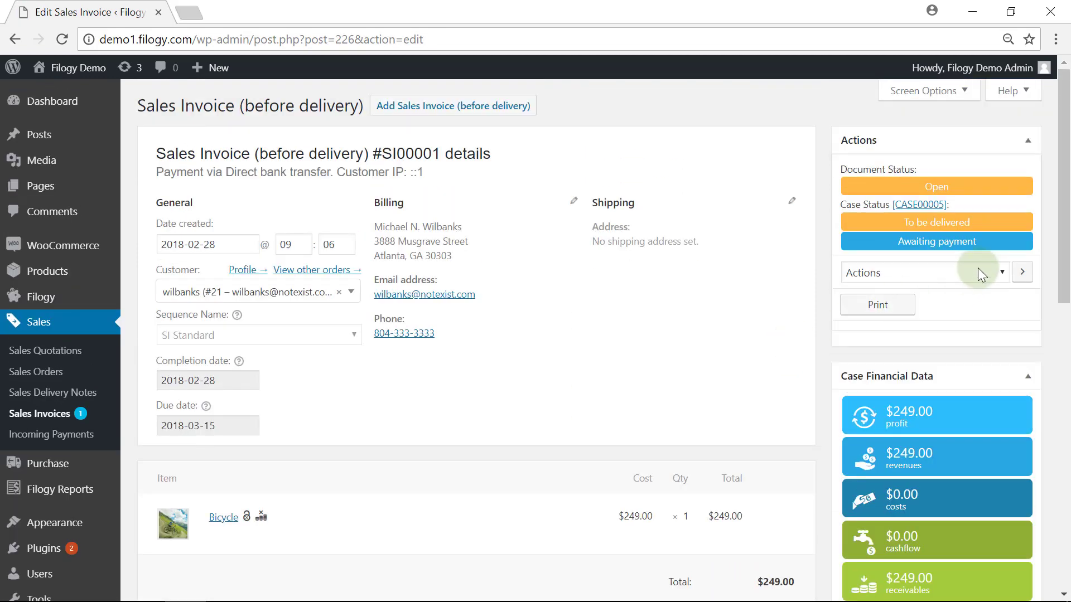
left_click(1002, 273)
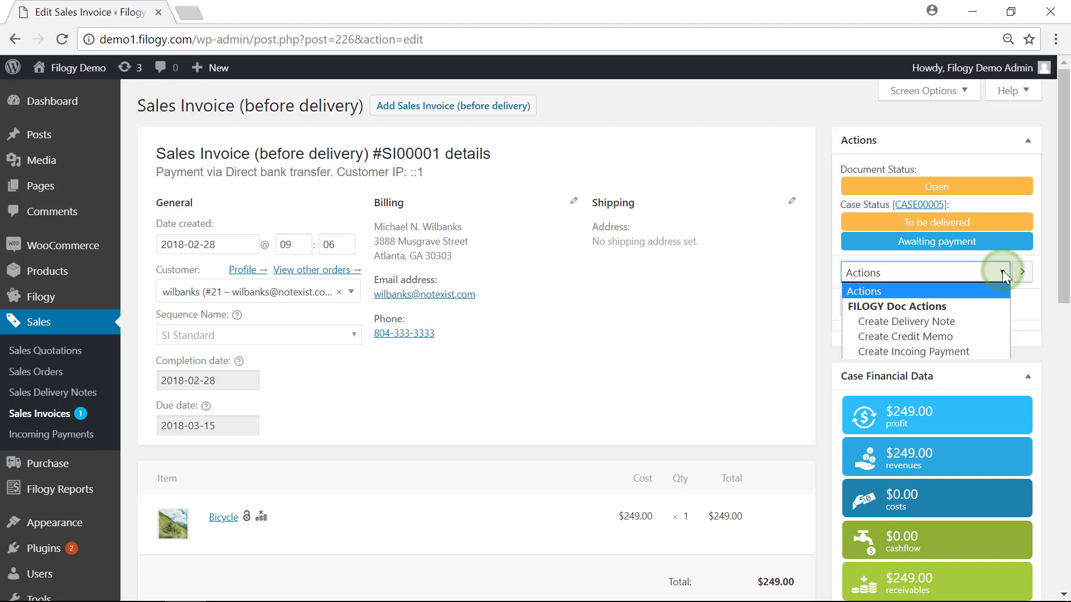
left_click(962, 351)
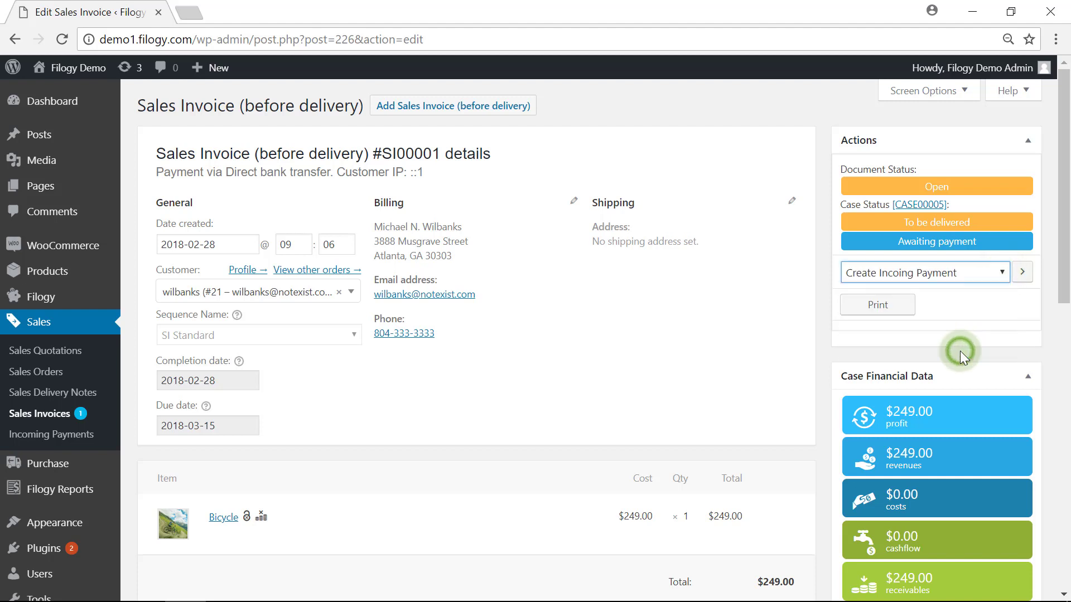
left_click(1022, 277)
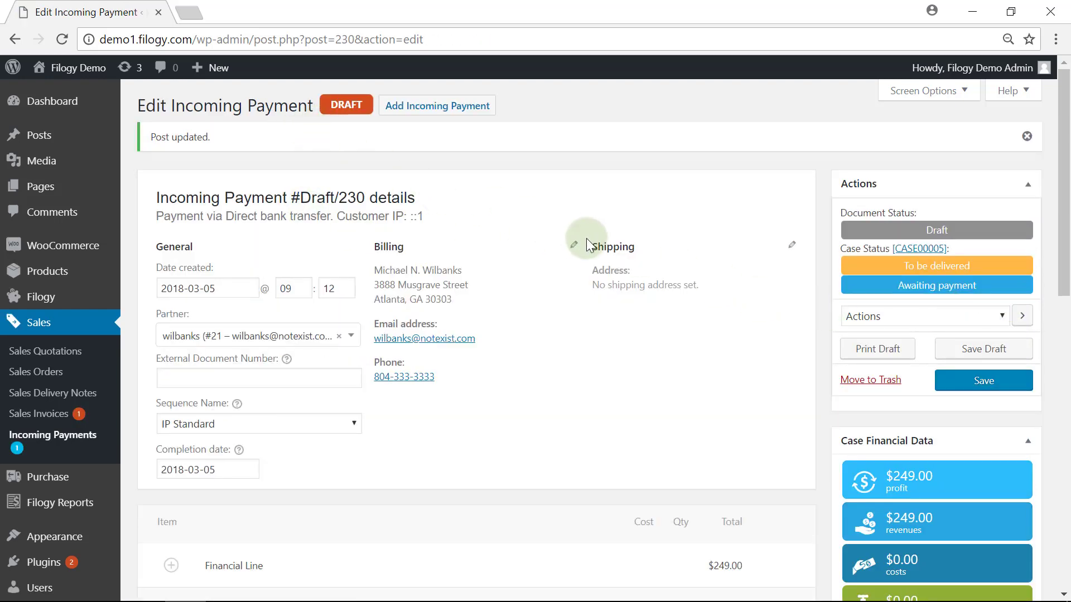
scroll(586, 238, "down", 2)
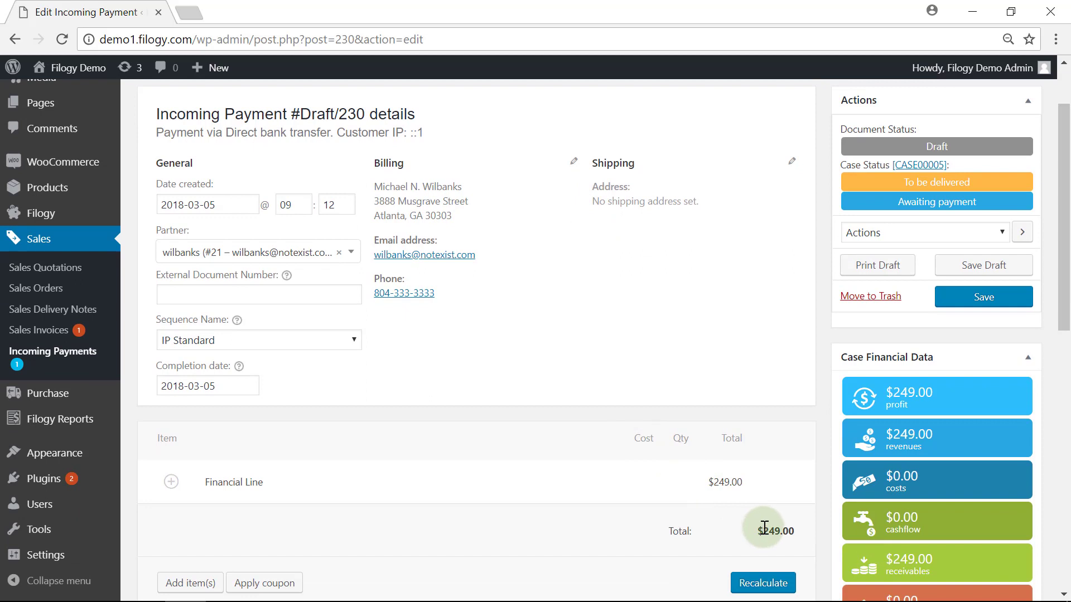
scroll(875, 397, "up", 1)
scroll(876, 397, "up", 2)
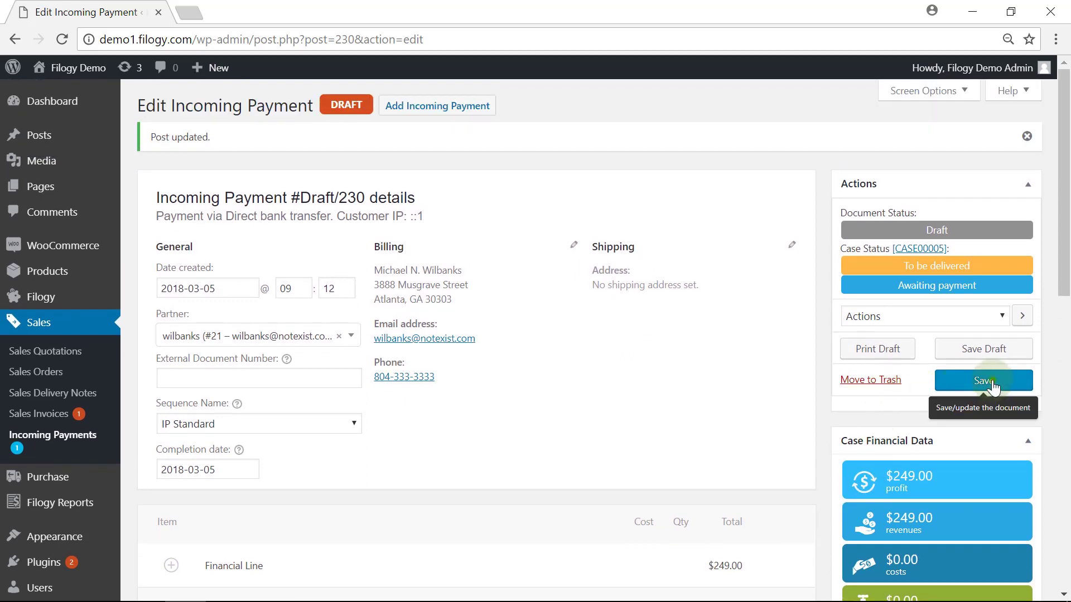
left_click(982, 381)
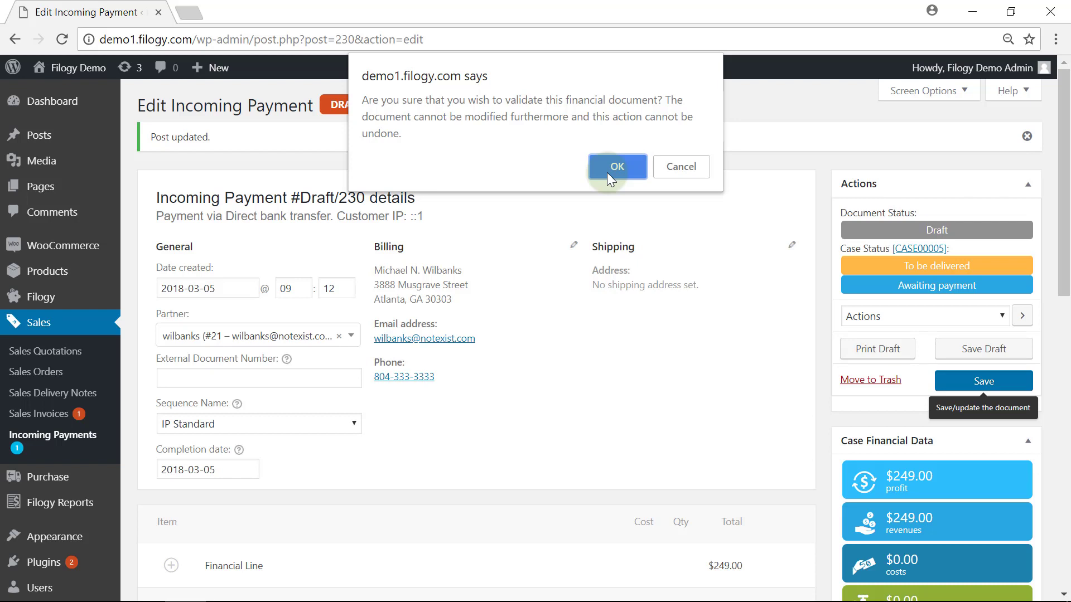
left_click(613, 167)
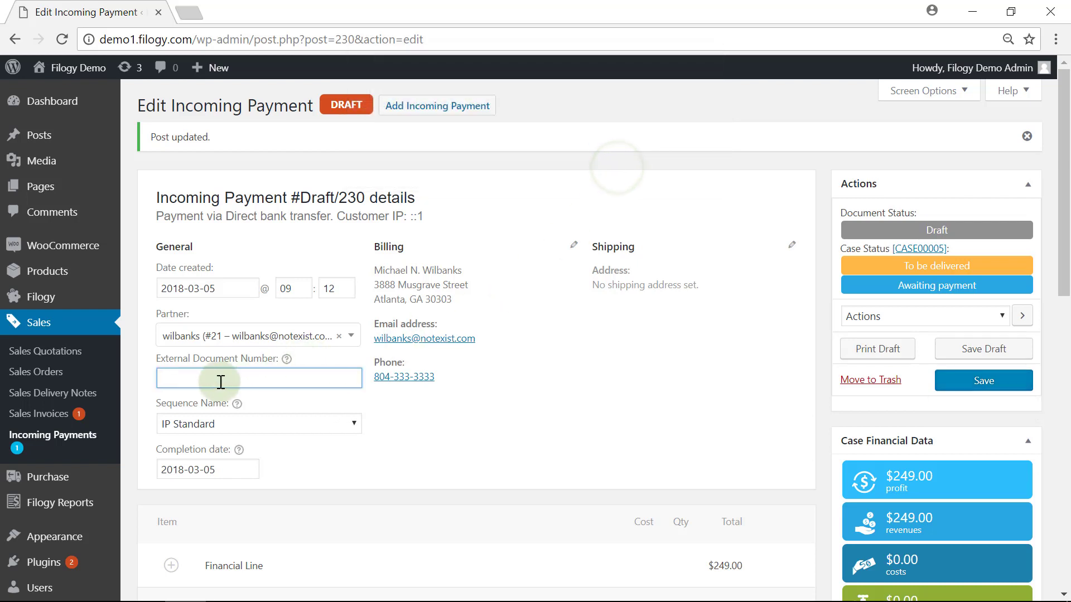
left_click(177, 378)
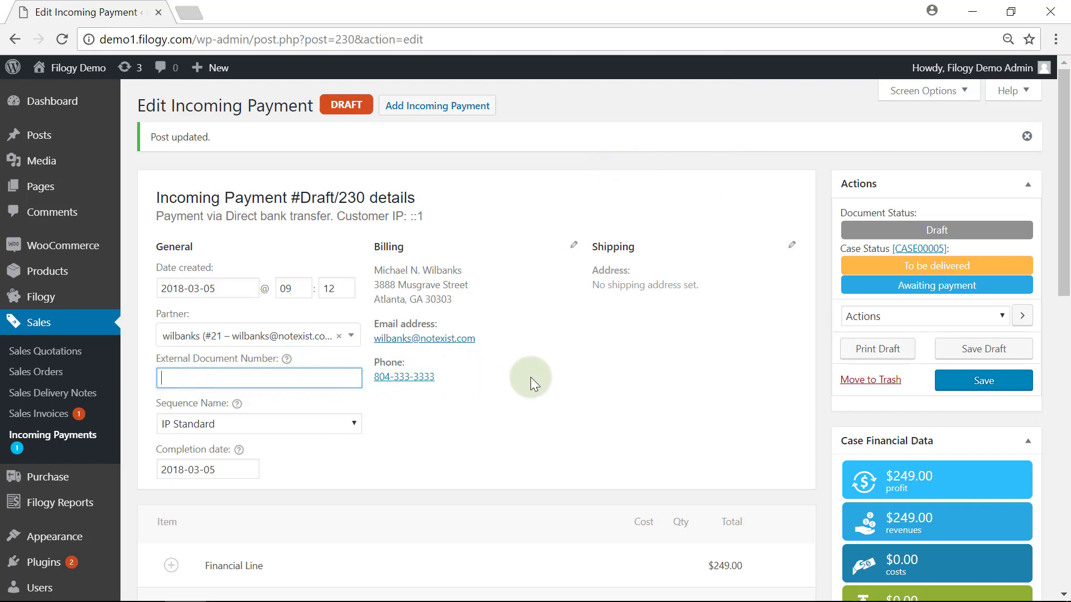
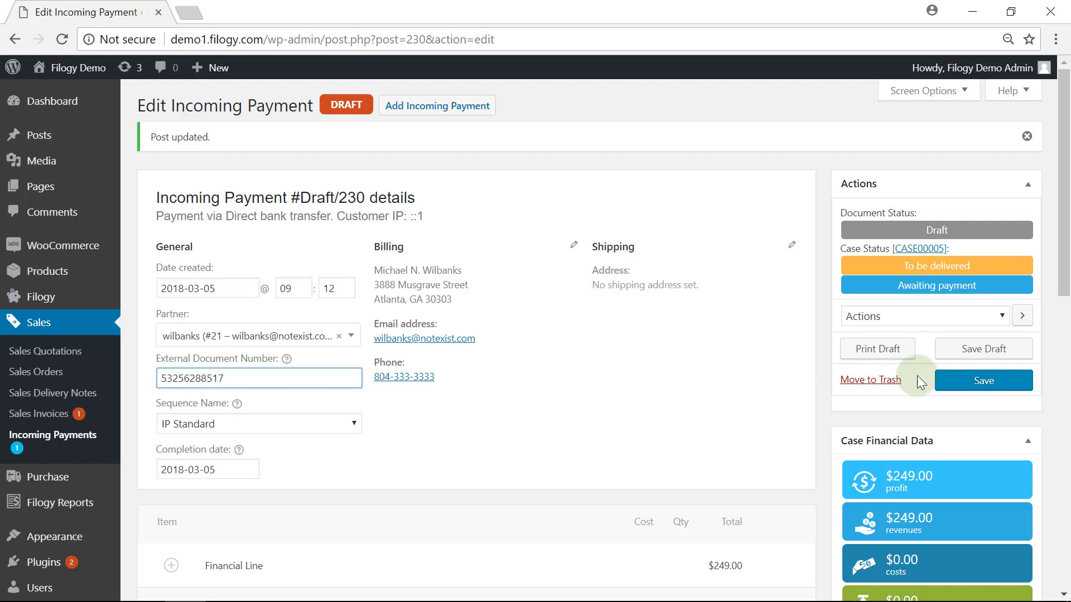
left_click(948, 380)
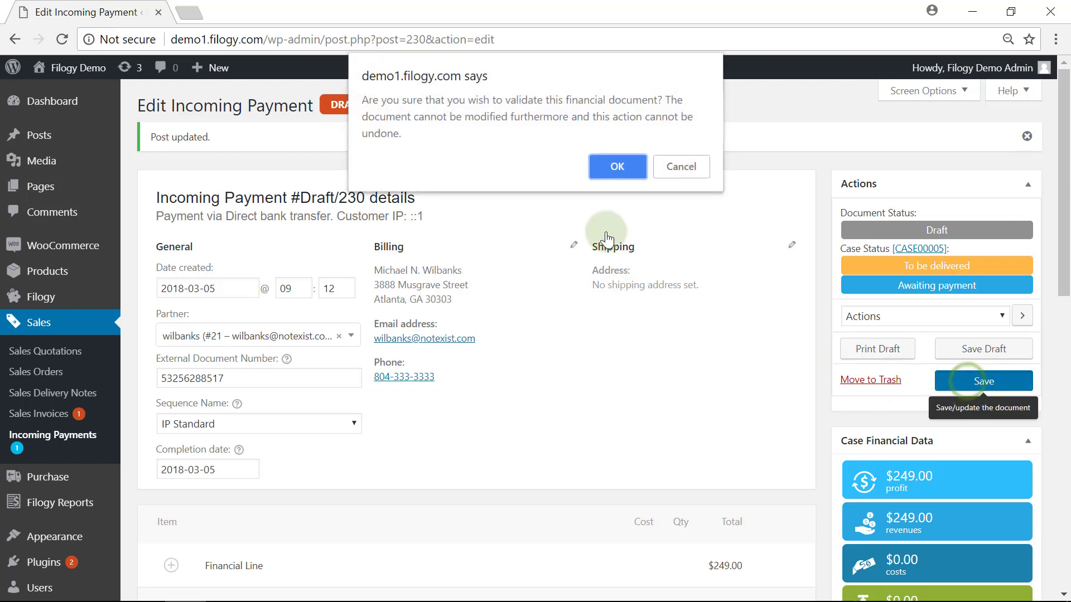
left_click(611, 165)
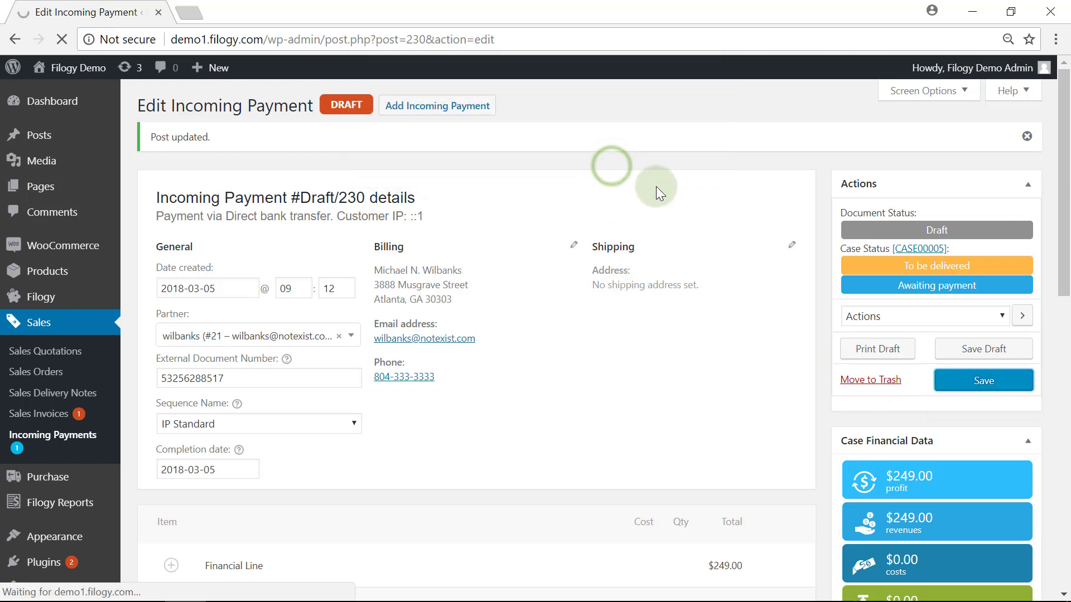
- Review closed payment IP00001's journal entries (1120 Bank Account, 1210 receivable) and case data
scroll(558, 245, "down", 1)
scroll(550, 249, "down", 7)
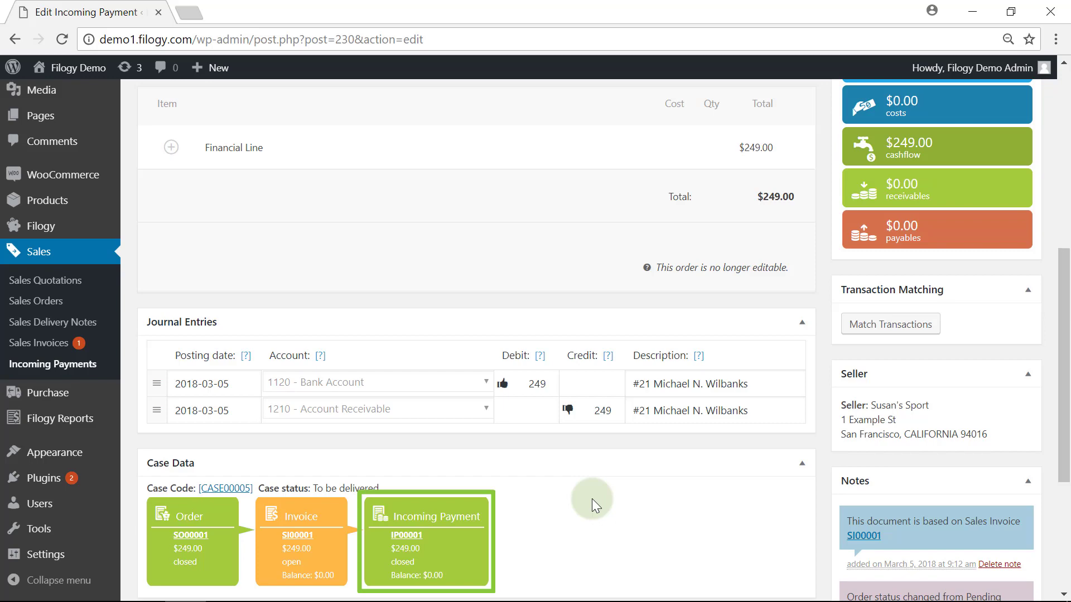
scroll(801, 453, "up", 3)
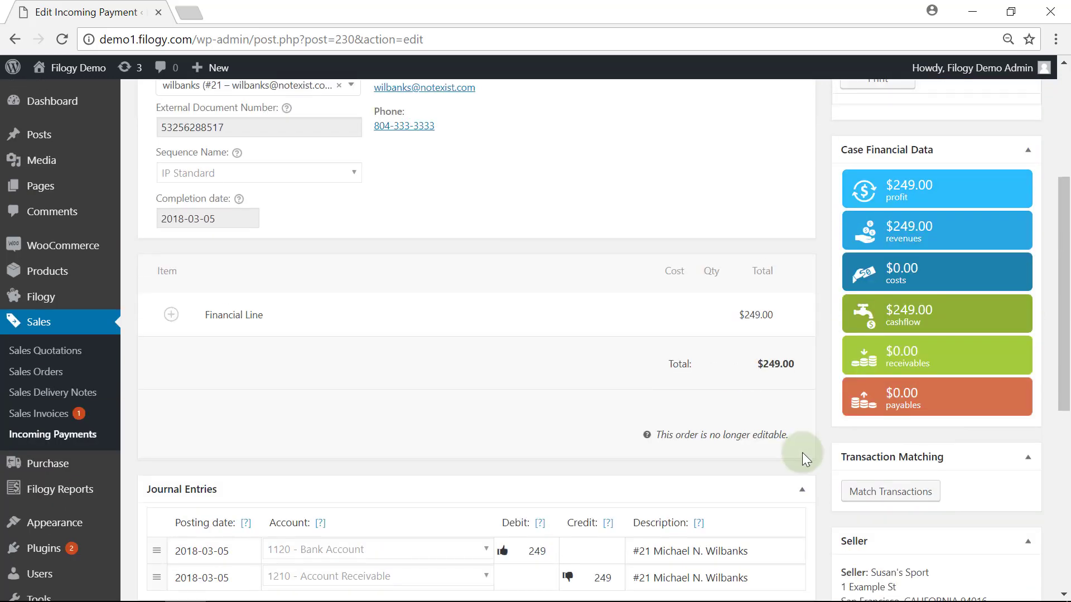
scroll(803, 451, "up", 5)
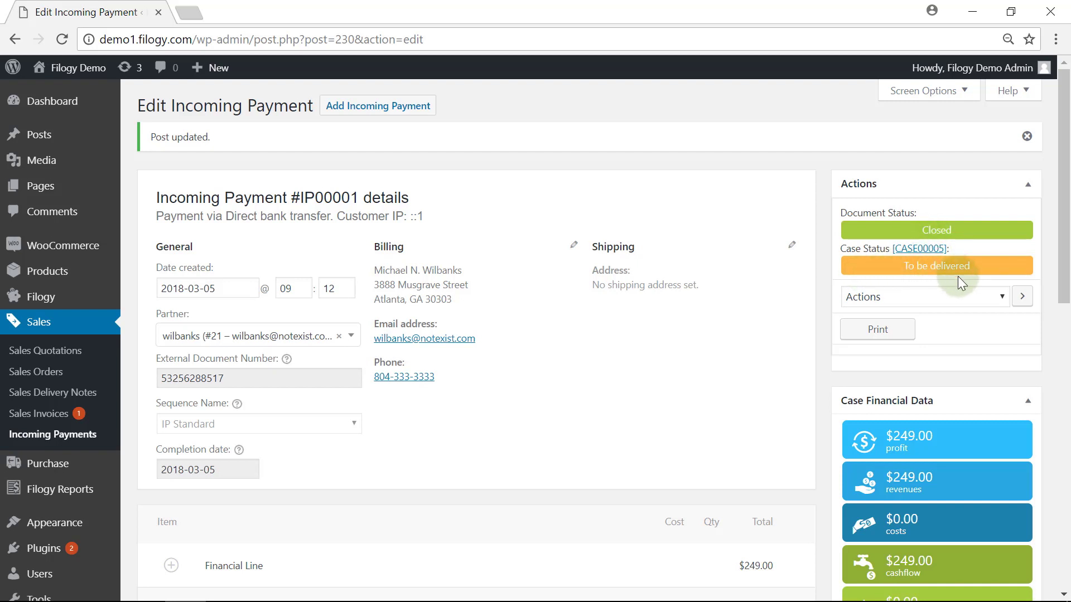
scroll(956, 275, "down", 3)
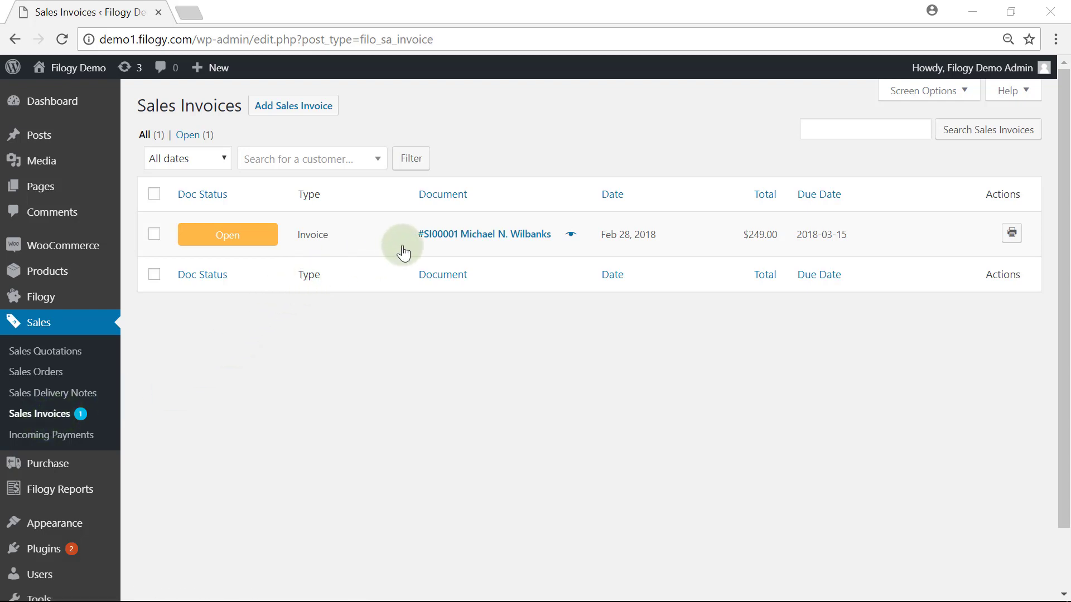
- Open invoice SI00001 and generate a delivery note from it
left_click(439, 237)
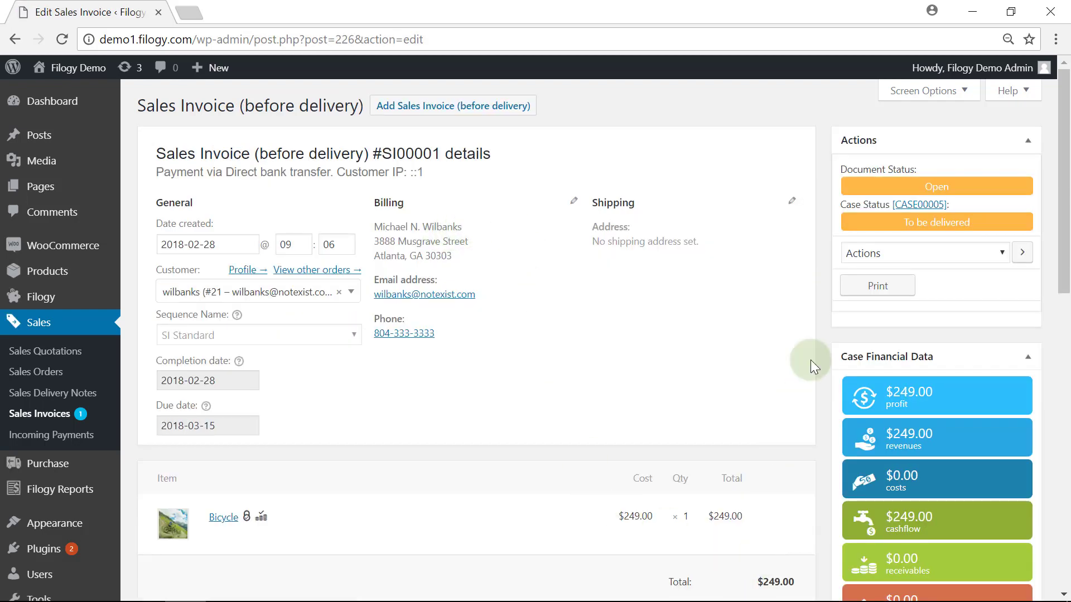
left_click(990, 253)
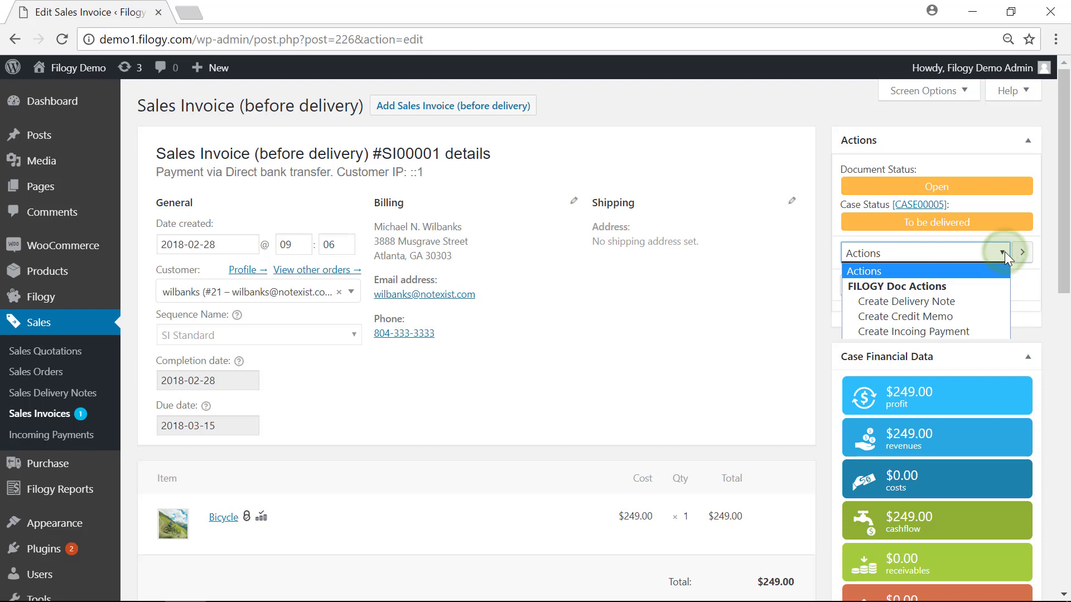
left_click(968, 302)
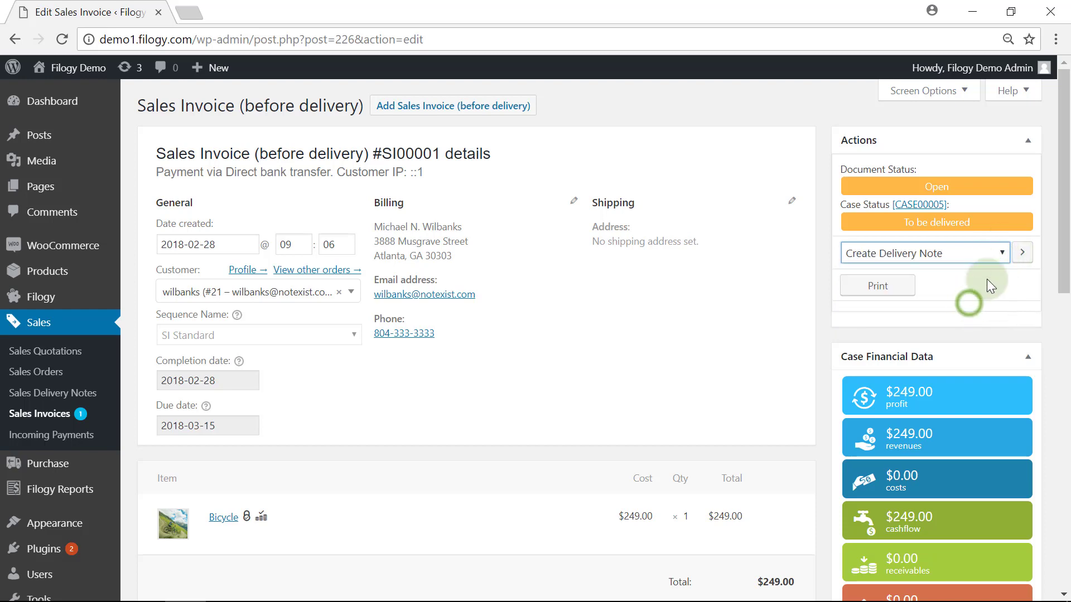
left_click(1022, 256)
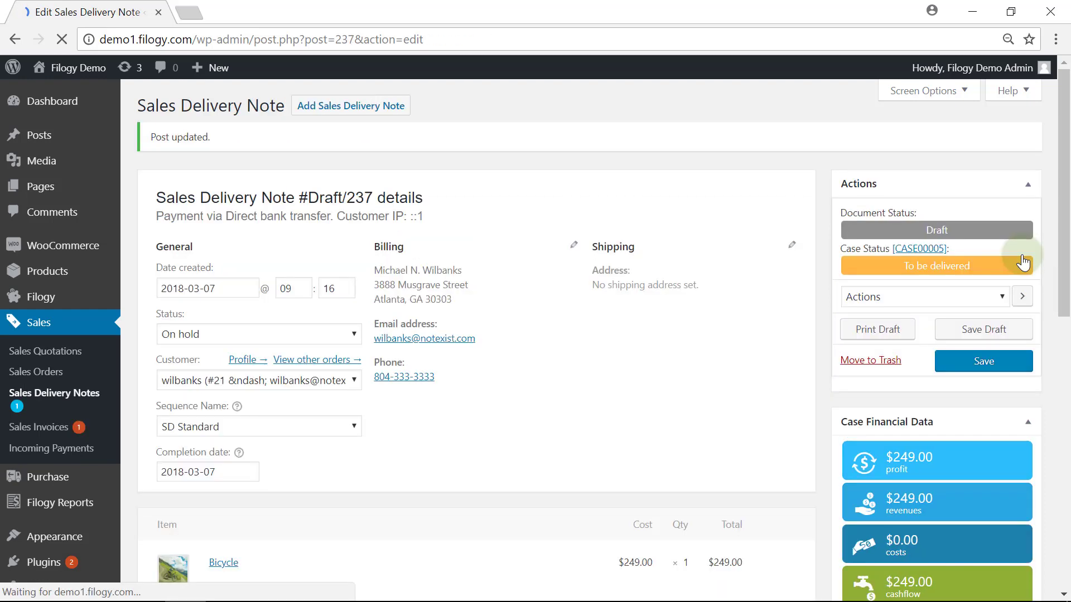
- Validate the delivery note as SD00001, closing the case
scroll(730, 319, "down", 6)
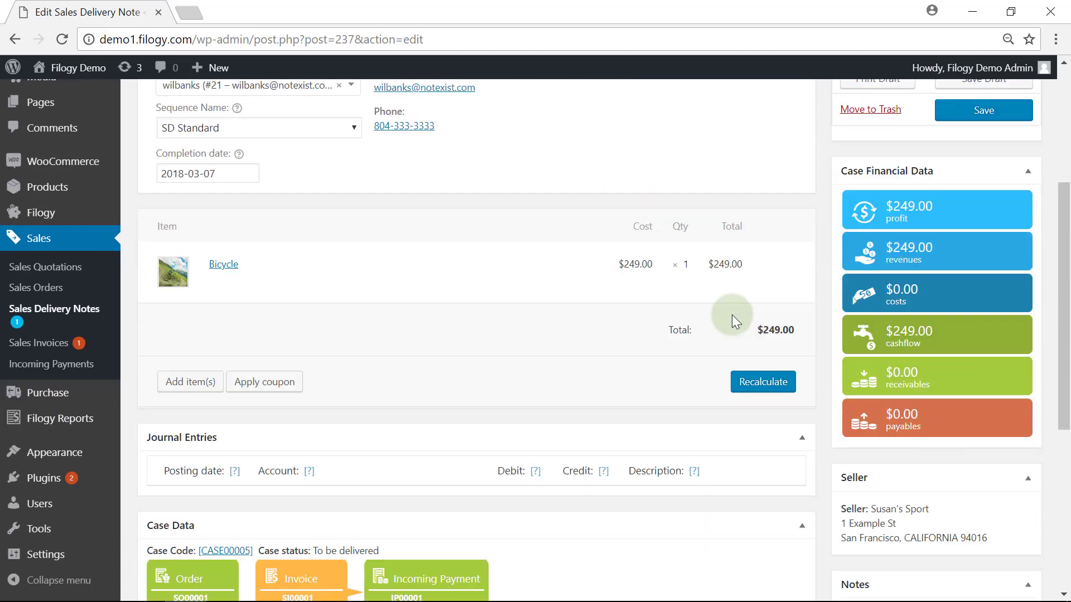
scroll(436, 557, "down", 2)
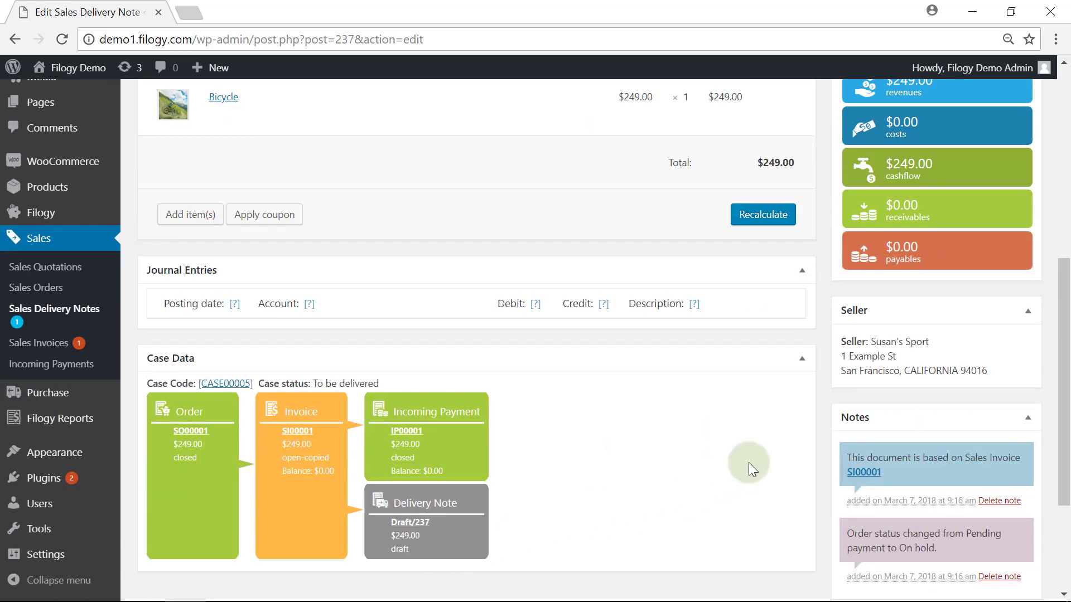
scroll(741, 468, "up", 8)
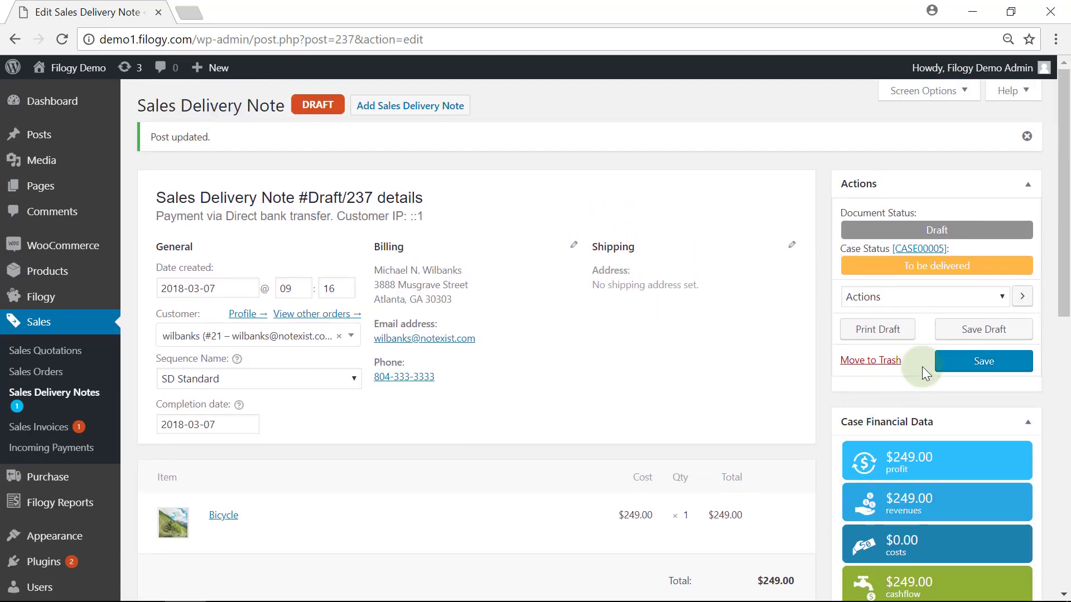
left_click(951, 372)
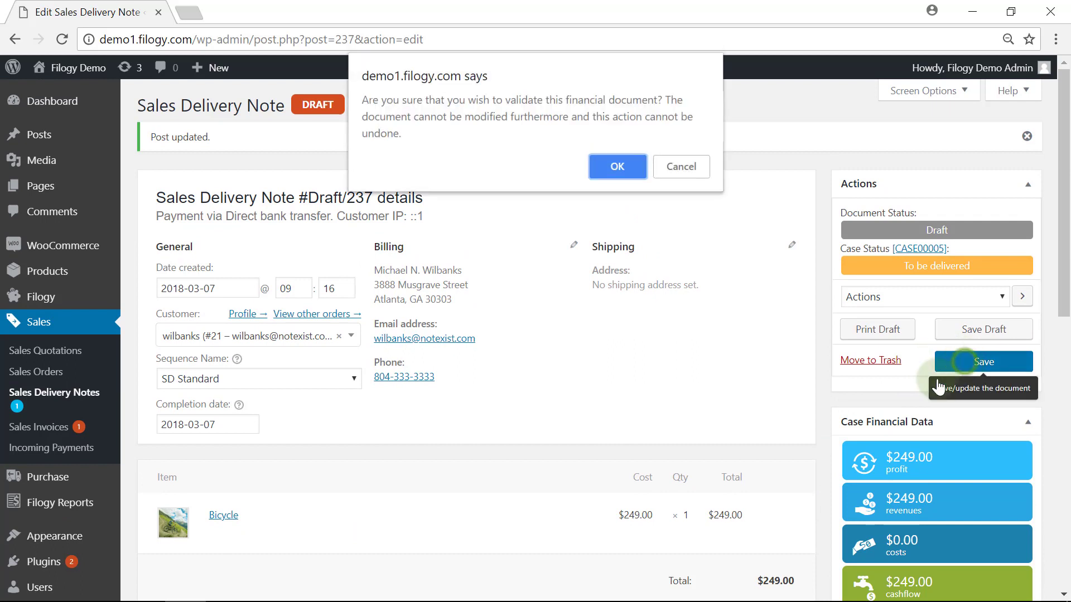
left_click(618, 166)
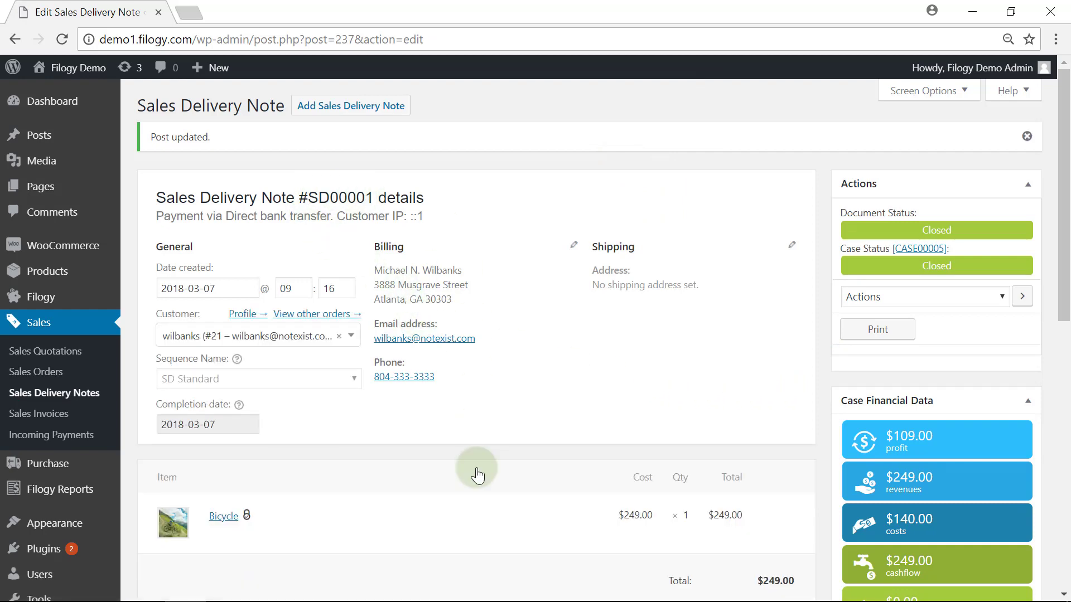
scroll(479, 472, "down", 7)
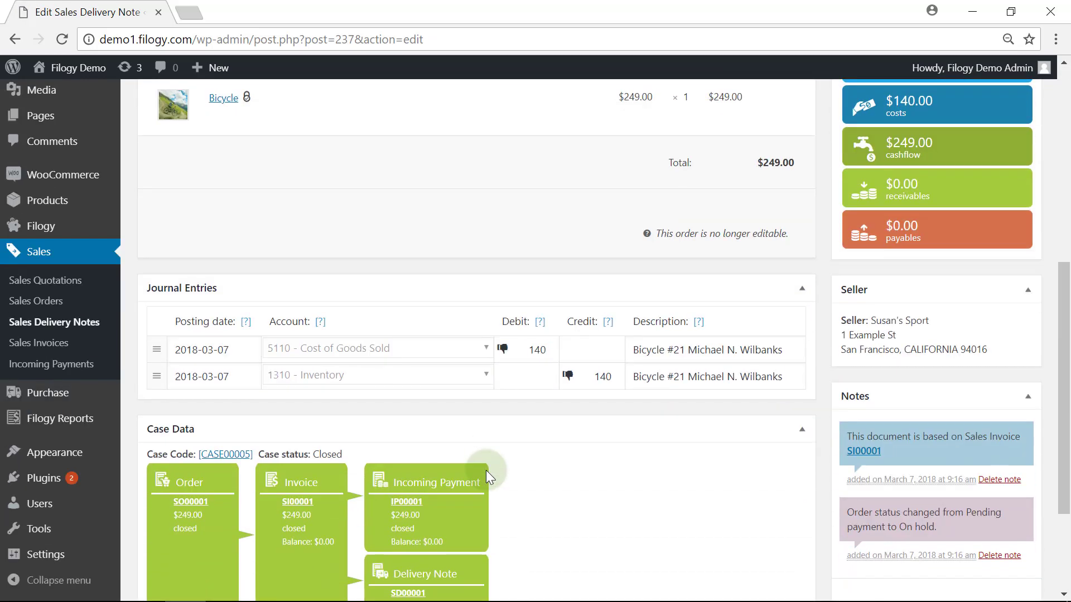
scroll(486, 470, "down", 1)
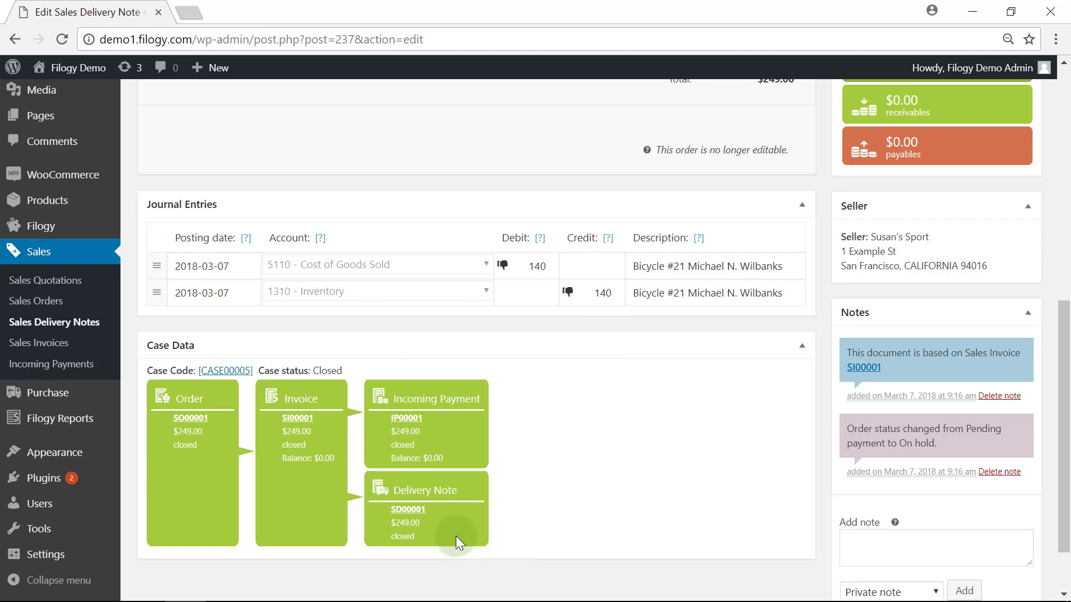
scroll(783, 470, "up", 10)
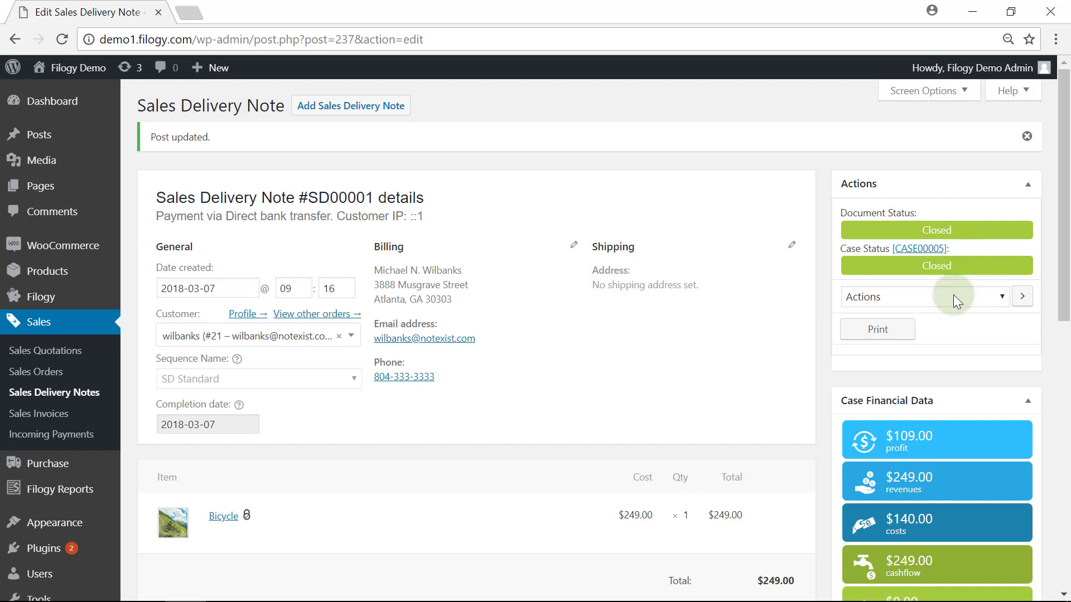
scroll(950, 389, "down", 3)
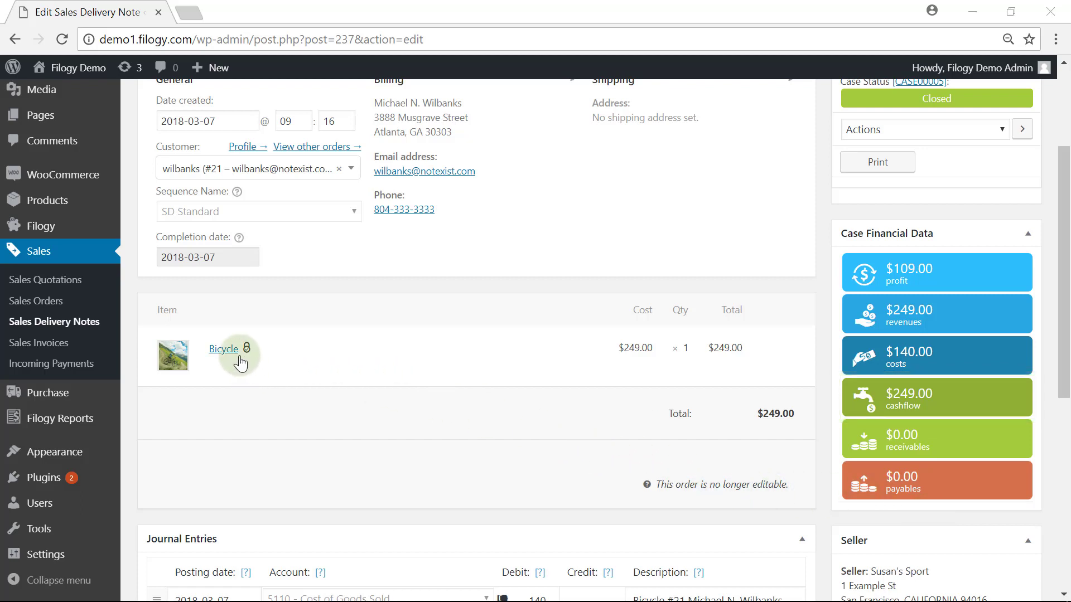
- Open the Bicycle product's edit page and show its Inventory Status tab
left_click(224, 351)
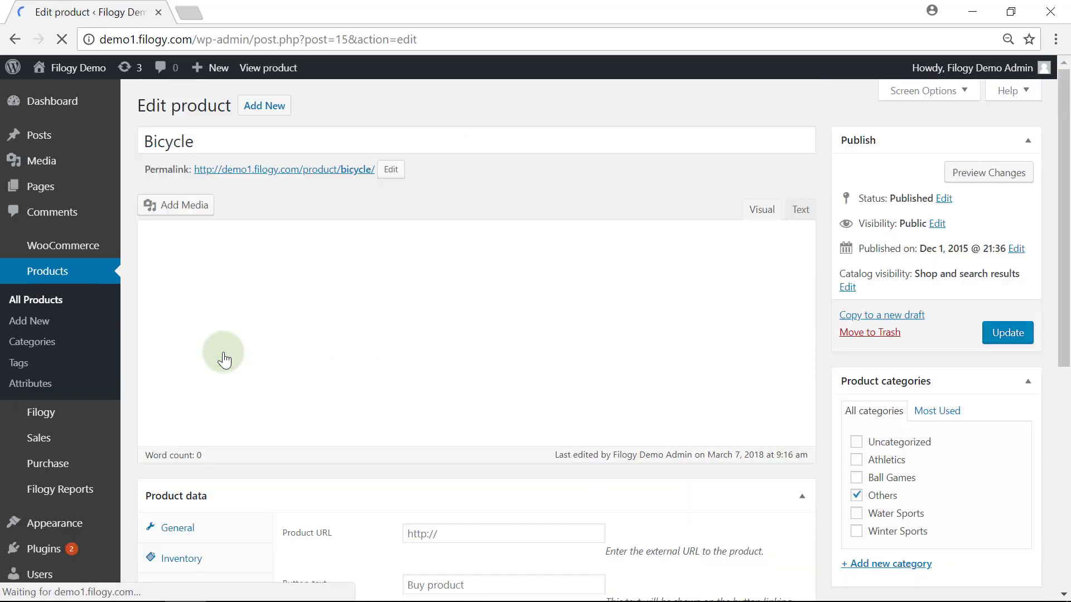
scroll(236, 351, "down", 2)
scroll(234, 351, "down", 4)
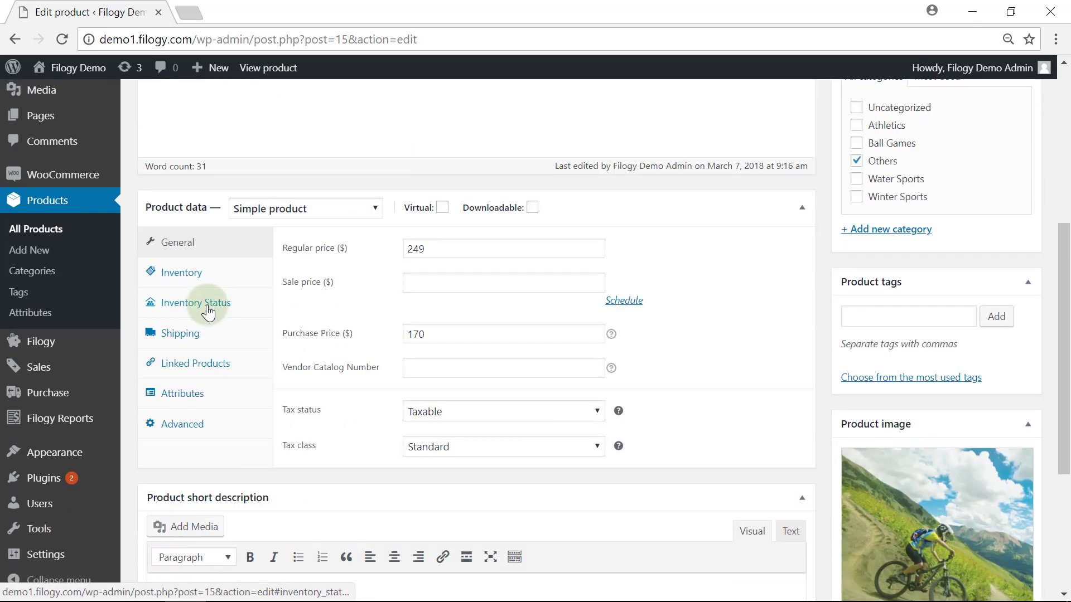
left_click(208, 313)
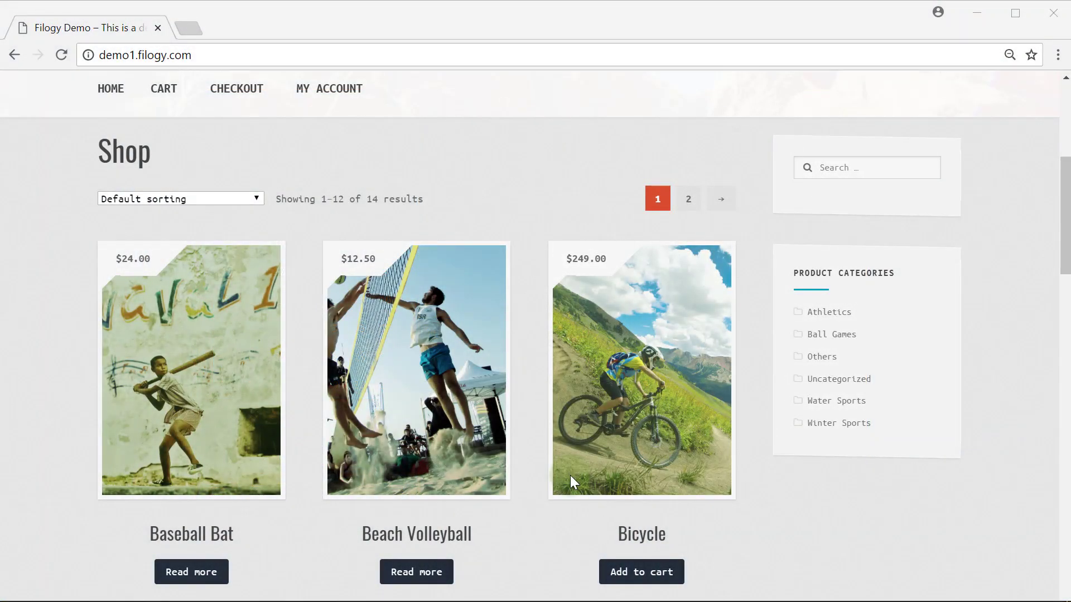
- Add one Bicycle to the cart and place the $224.10 order at checkout
scroll(570, 475, "down", 3)
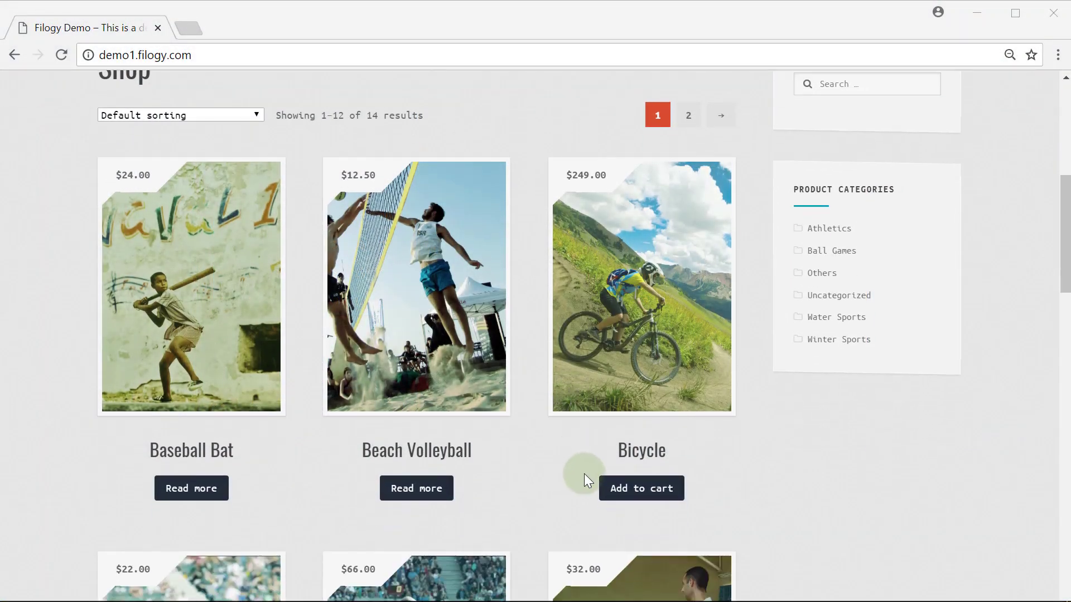
left_click(645, 489)
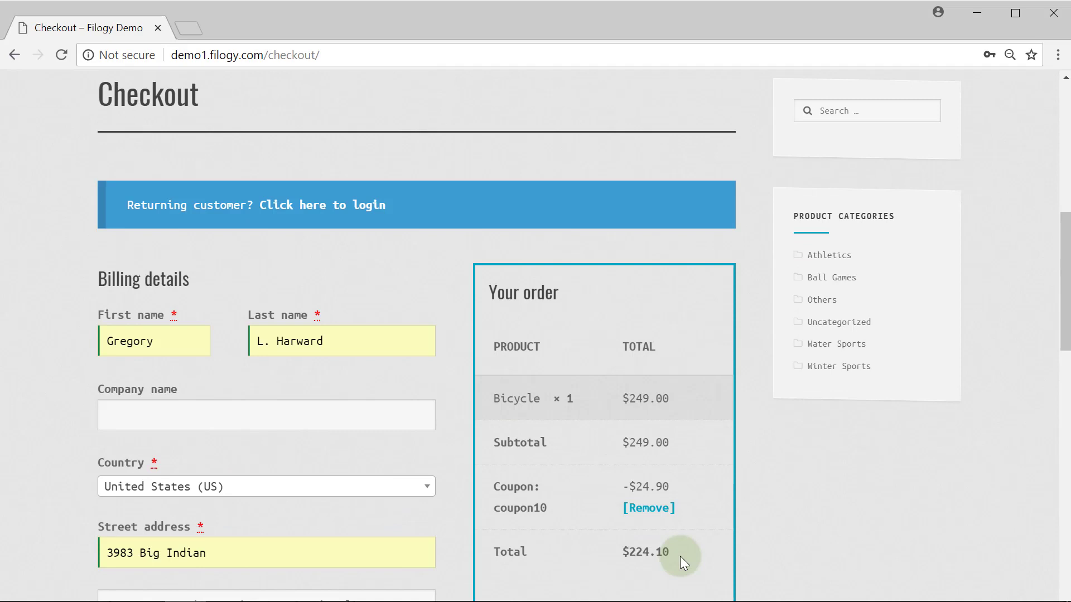
scroll(680, 556, "down", 2)
scroll(680, 556, "down", 4)
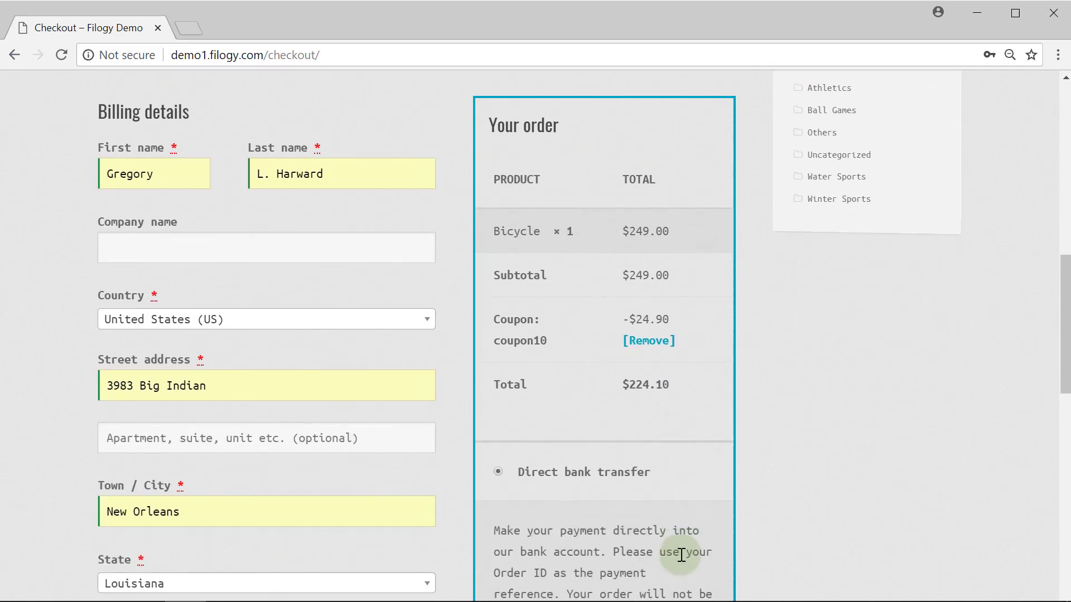
scroll(680, 551, "down", 3)
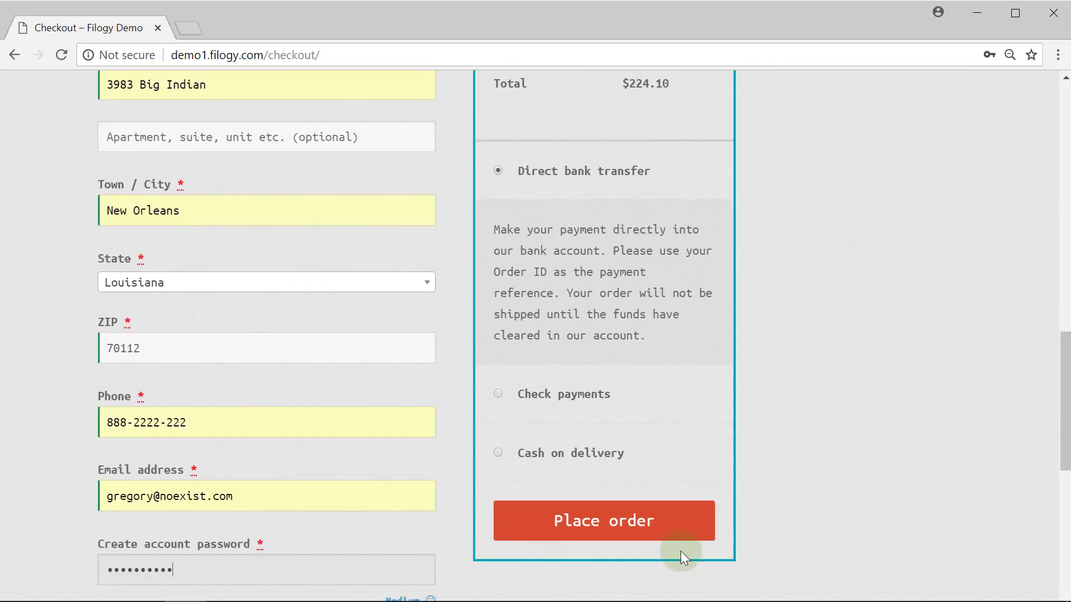
left_click(601, 488)
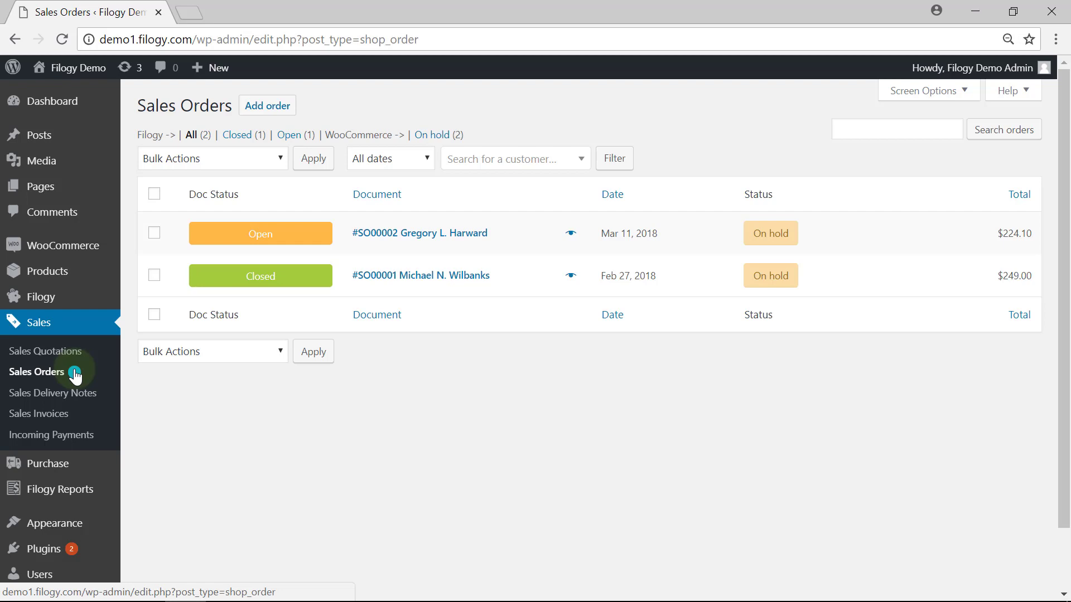
- Generate an invoice-plus-payment from order SO00002 and validate it as SI00002, closing with $224.10 revenue
left_click(398, 237)
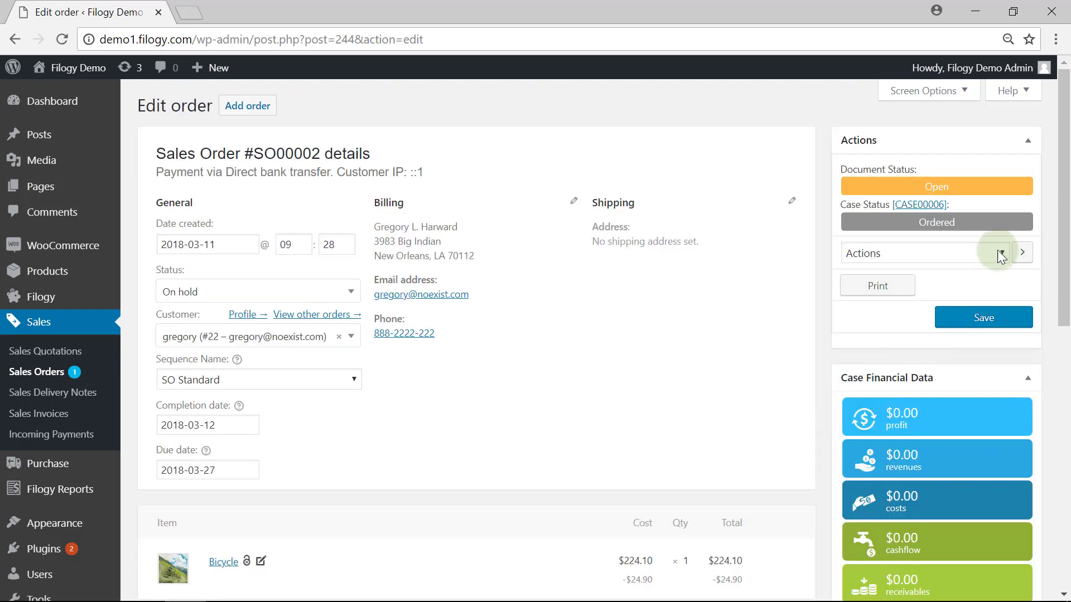
left_click(1001, 254)
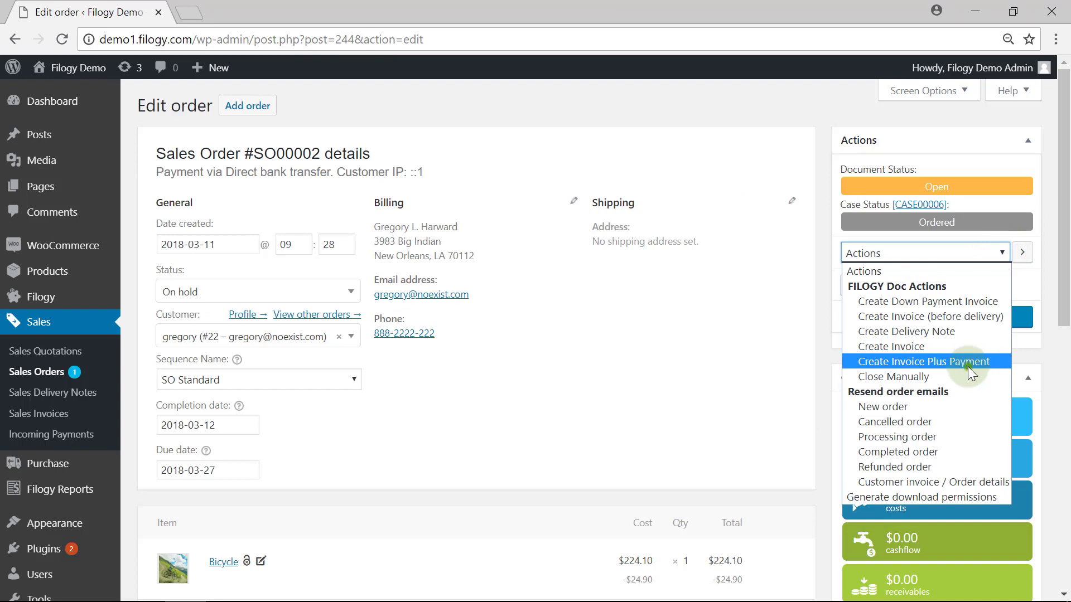
left_click(968, 361)
left_click(1022, 254)
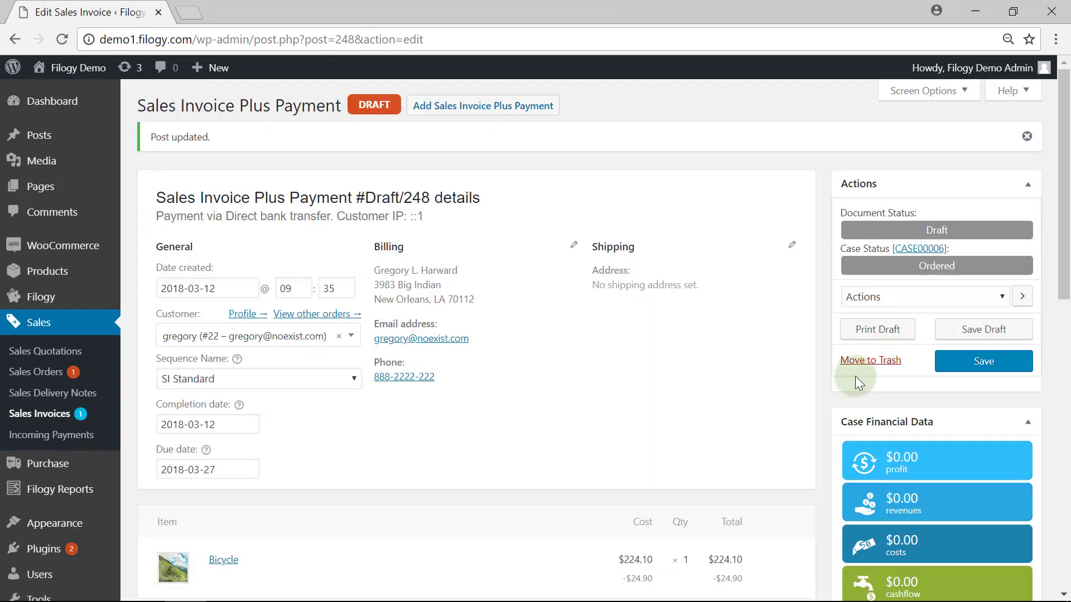
left_click(980, 367)
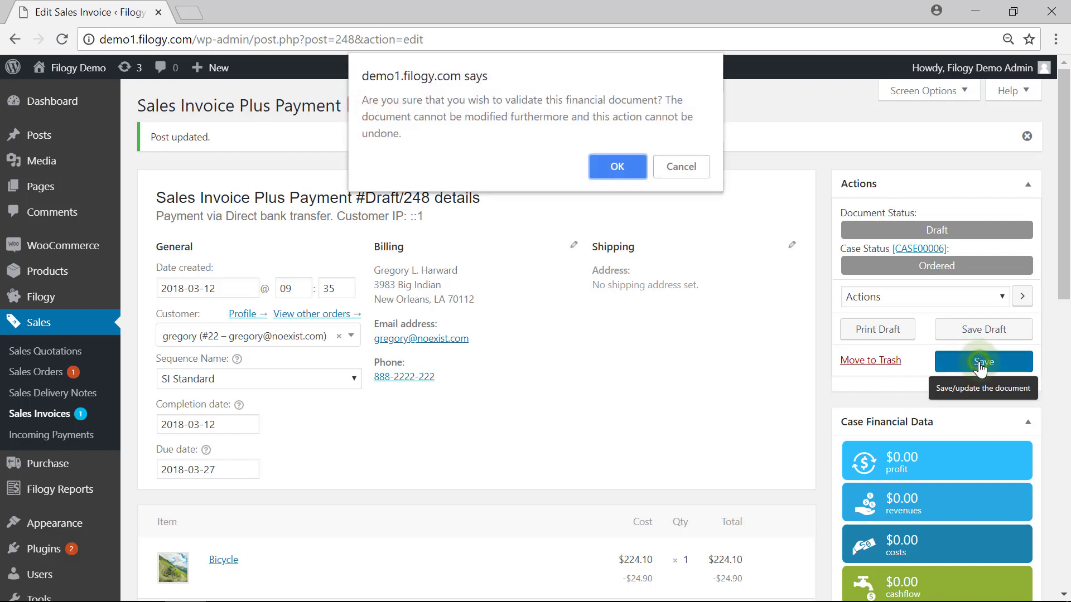
left_click(629, 172)
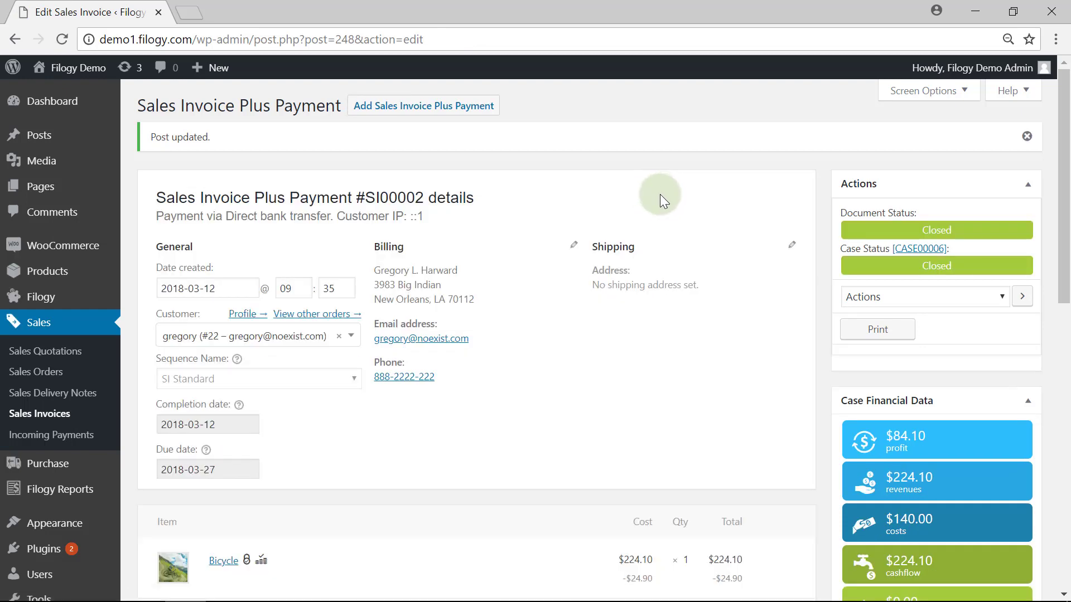
scroll(667, 225, "down", 2)
left_click(848, 249)
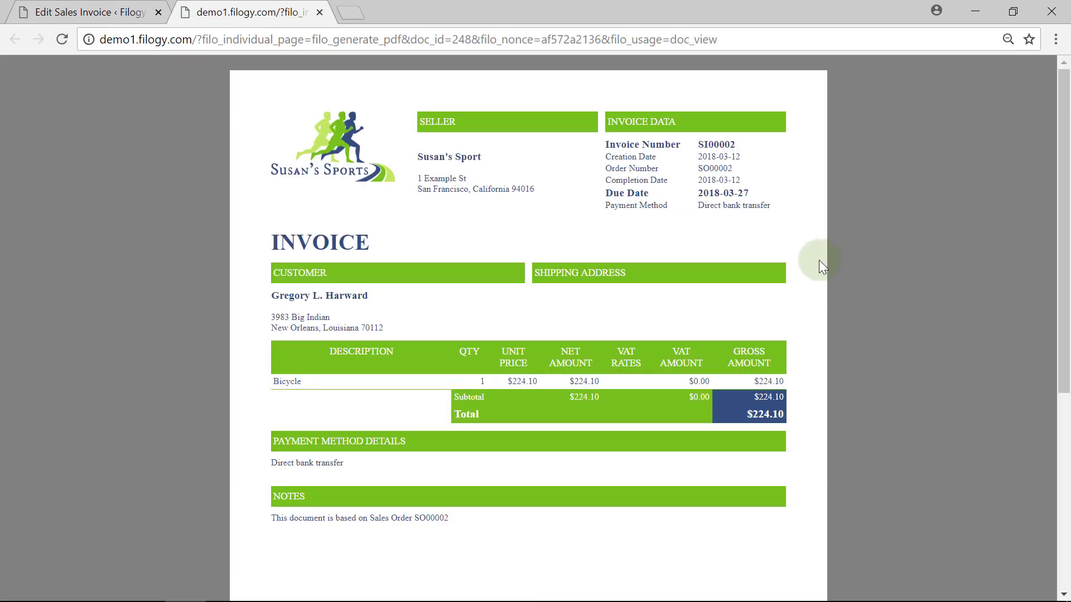
left_click(317, 15)
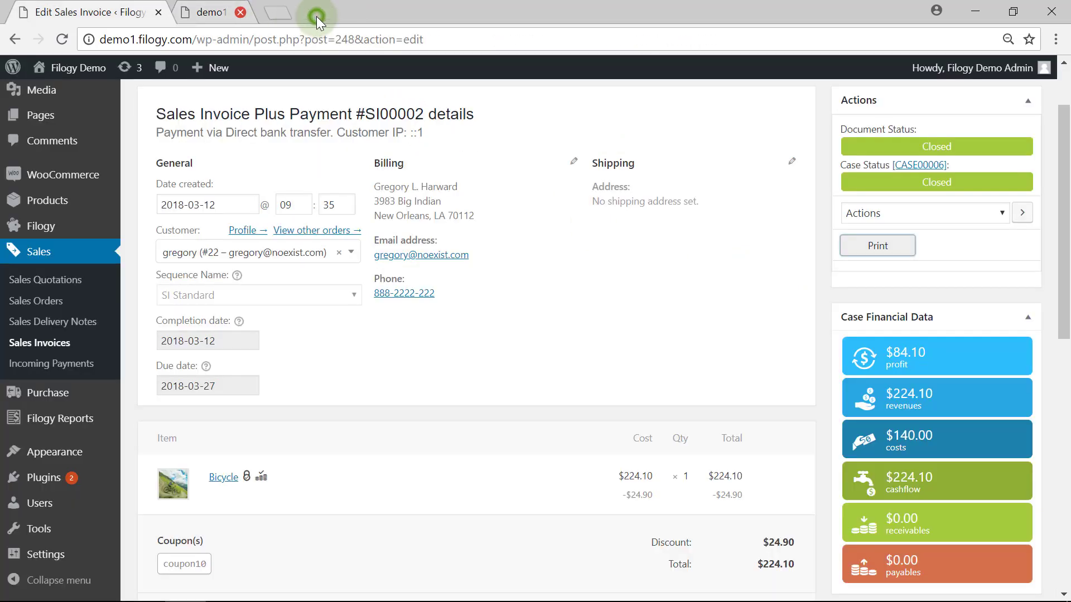
scroll(540, 319, "down", 3)
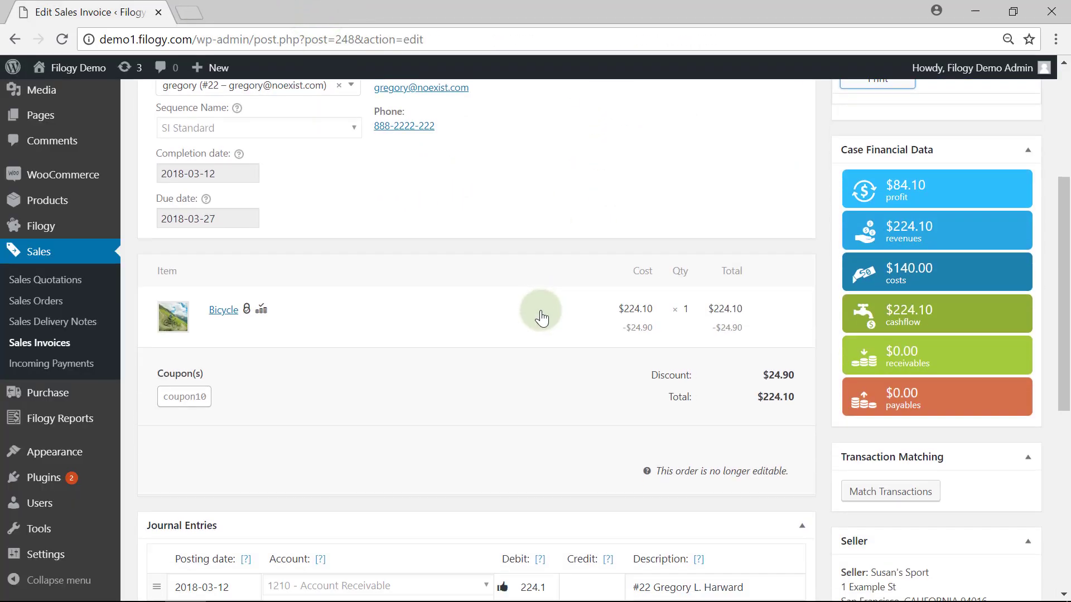
scroll(541, 319, "down", 5)
scroll(542, 311, "down", 2)
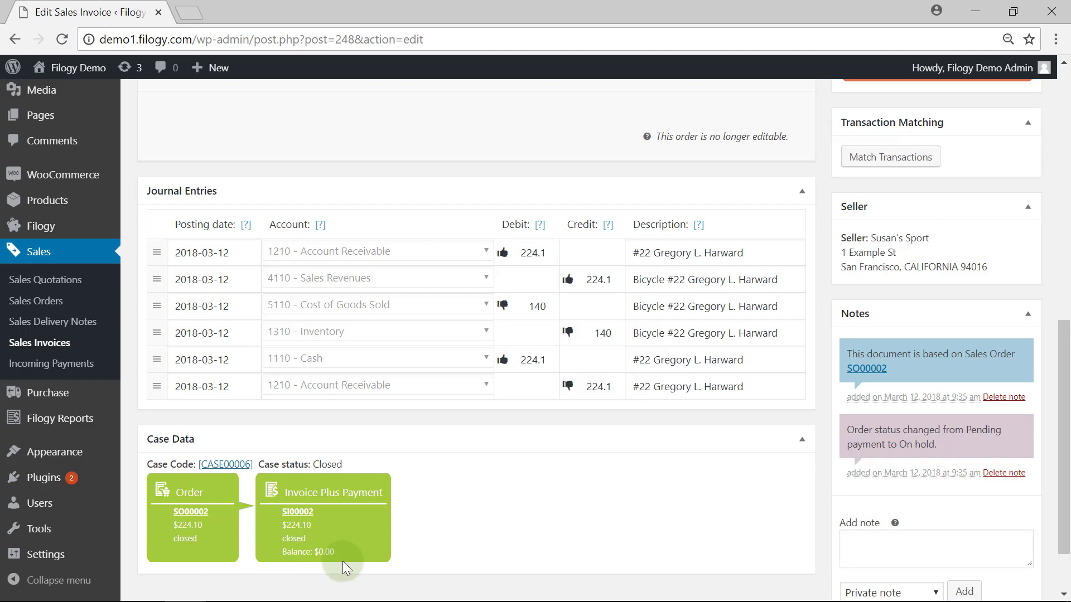
scroll(814, 499, "up", 10)
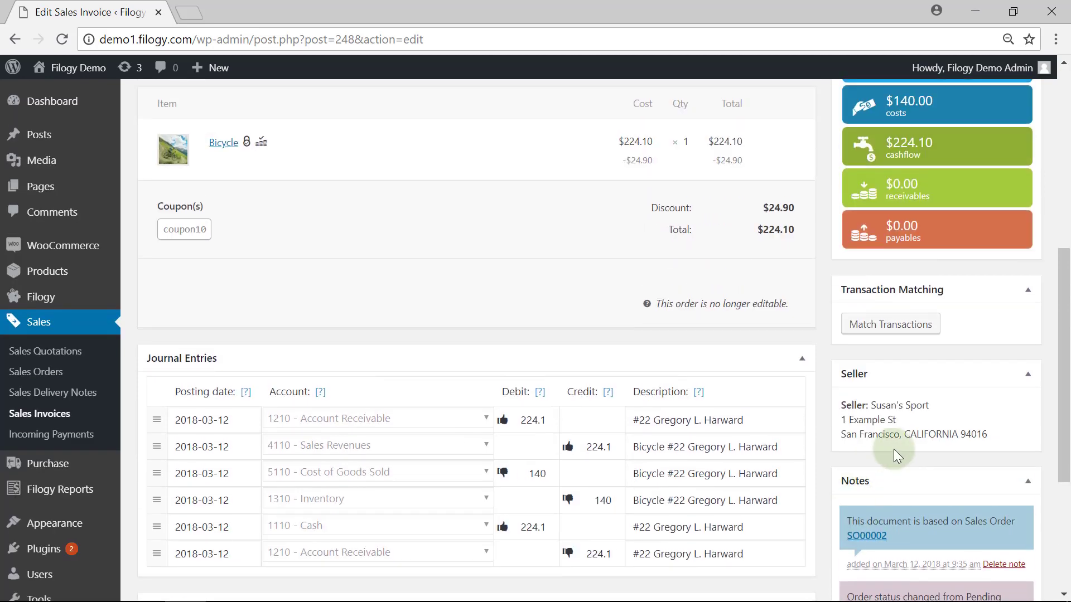